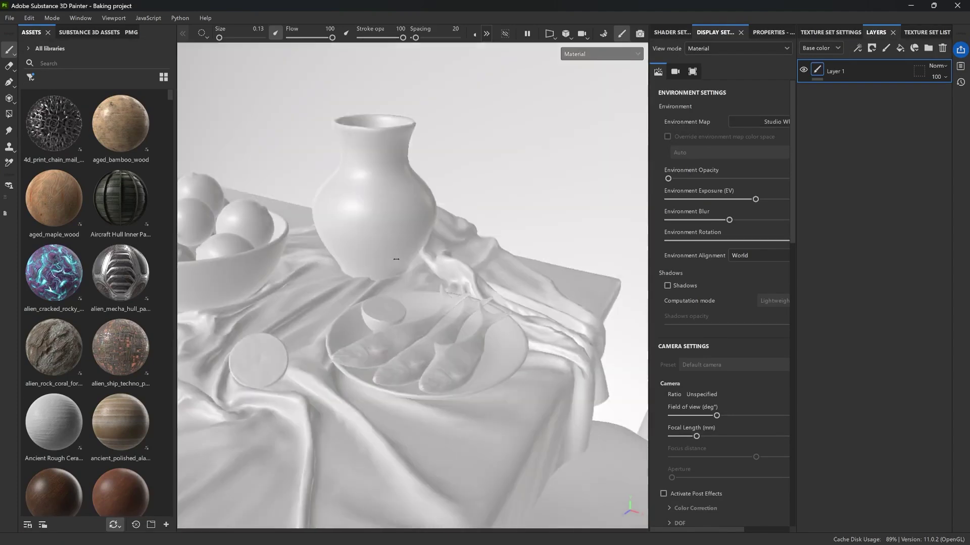
# Rotate the environment lighting around the still-life scene
pyautogui.keyDown('shift'); pyautogui.moveTo(396, 259); pyautogui.dragTo(419, 259, button='right'); pyautogui.keyUp('shift')
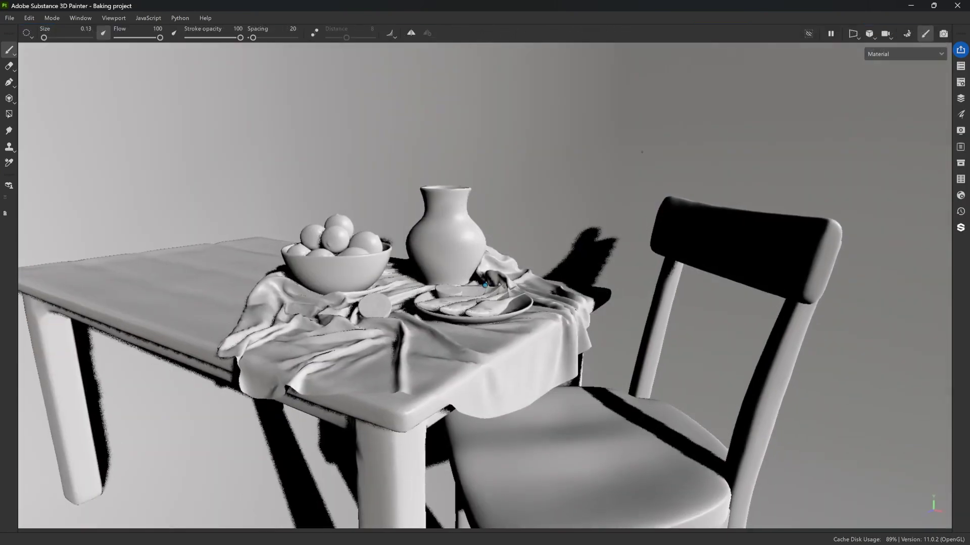
pyautogui.keyDown('shift'); pyautogui.moveTo(464, 279); pyautogui.dragTo(484, 279, button='right'); pyautogui.keyUp('shift')
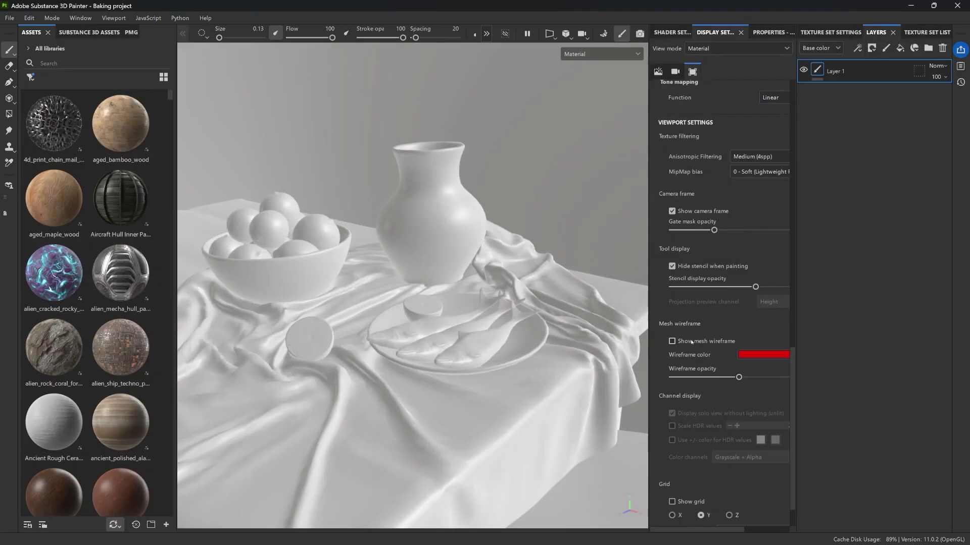
# Display the mesh wireframe, examine the low-poly topology of the fish, vase, bowl and lemons, and hide the wireframe again
pyautogui.click(671, 341)
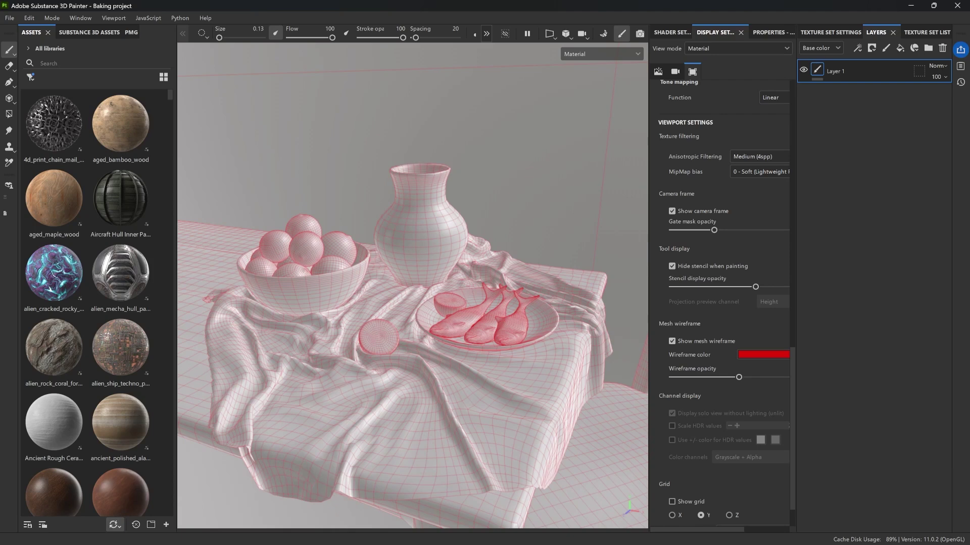
pyautogui.scroll(10, 383, 352)
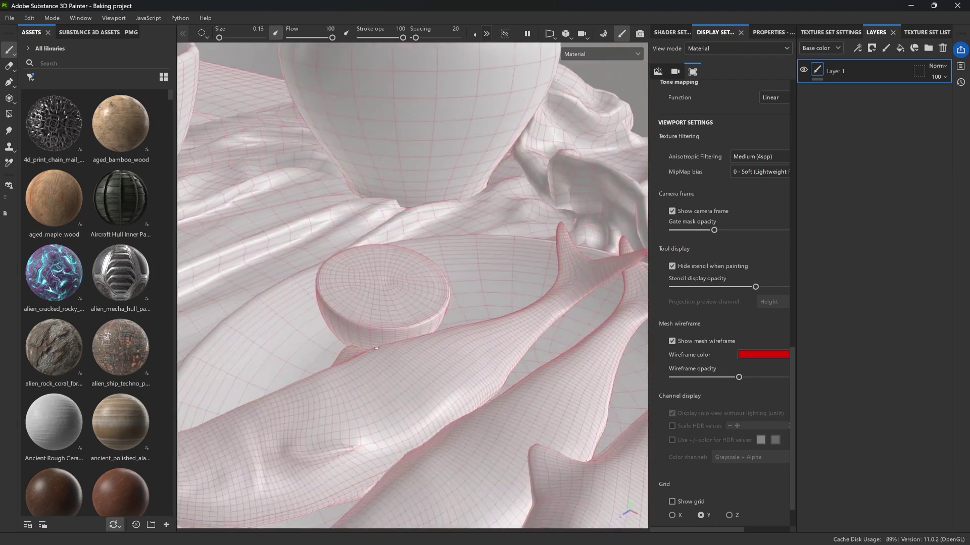
pyautogui.keyDown('alt'); pyautogui.moveTo(384, 327); pyautogui.dragTo(371, 349); pyautogui.keyUp('alt')
pyautogui.keyDown('alt'); pyautogui.moveTo(371, 349); pyautogui.dragTo(418, 384, button='right'); pyautogui.keyUp('alt')
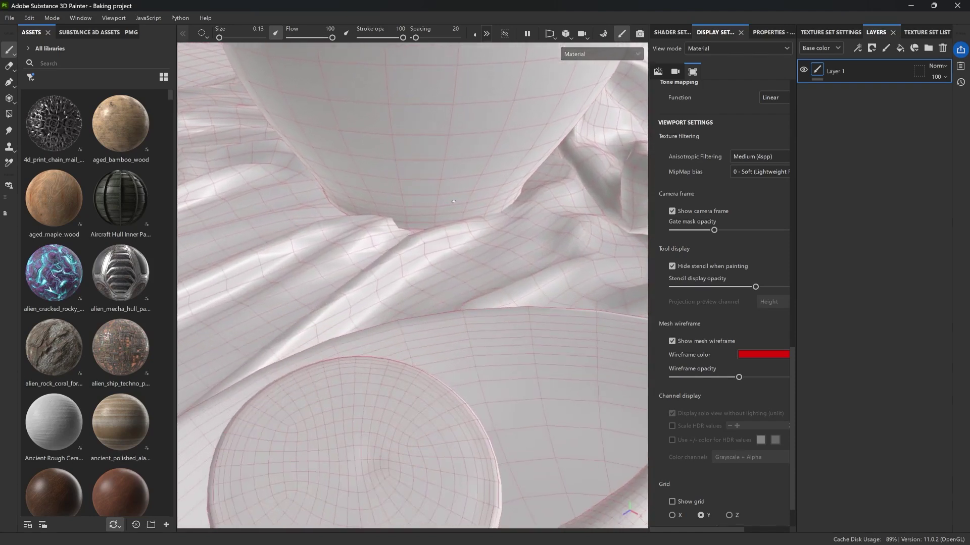
pyautogui.keyDown('alt'); pyautogui.moveTo(394, 205); pyautogui.dragTo(449, 204); pyautogui.keyUp('alt')
pyautogui.keyDown('alt'); pyautogui.moveTo(449, 204); pyautogui.dragTo(591, 282, button='middle'); pyautogui.keyUp('alt')
pyautogui.keyDown('alt'); pyautogui.moveTo(399, 167); pyautogui.dragTo(443, 199, button='right'); pyautogui.keyUp('alt')
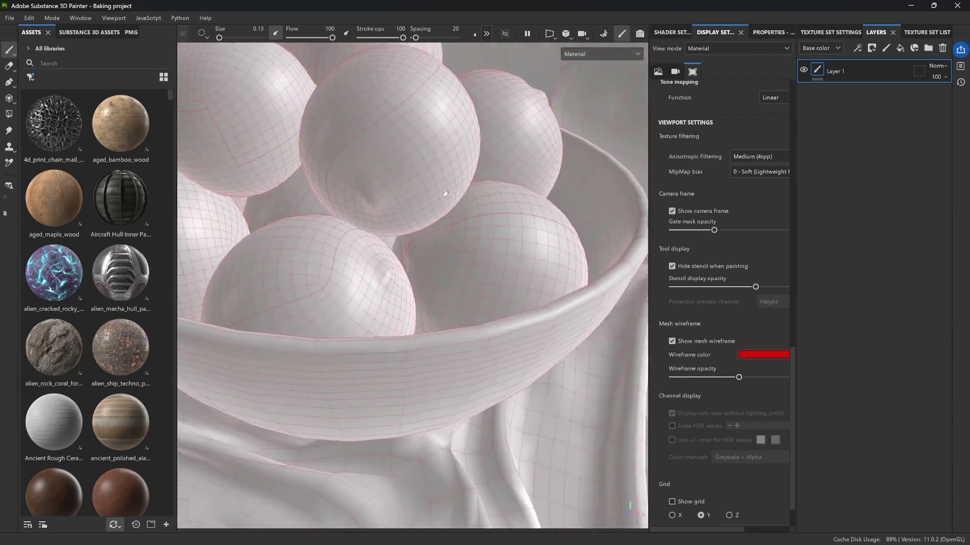
pyautogui.keyDown('alt'); pyautogui.moveTo(444, 199); pyautogui.dragTo(389, 287); pyautogui.keyUp('alt')
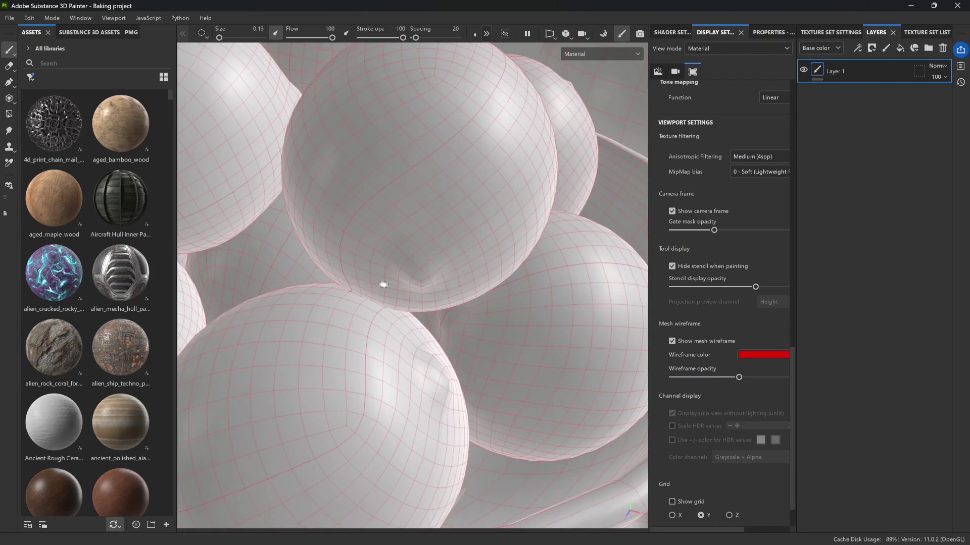
pyautogui.keyDown('alt'); pyautogui.moveTo(392, 287); pyautogui.dragTo(442, 318, button='right'); pyautogui.keyUp('alt')
pyautogui.keyDown('alt'); pyautogui.moveTo(441, 318); pyautogui.dragTo(323, 142, button='middle'); pyautogui.keyUp('alt')
pyautogui.keyDown('alt'); pyautogui.moveTo(487, 316); pyautogui.dragTo(475, 388); pyautogui.keyUp('alt')
pyautogui.click(687, 342)
# Open the mesh map baking mode and examine the cage around the bowl, vase and cloth
pyautogui.click(831, 32)
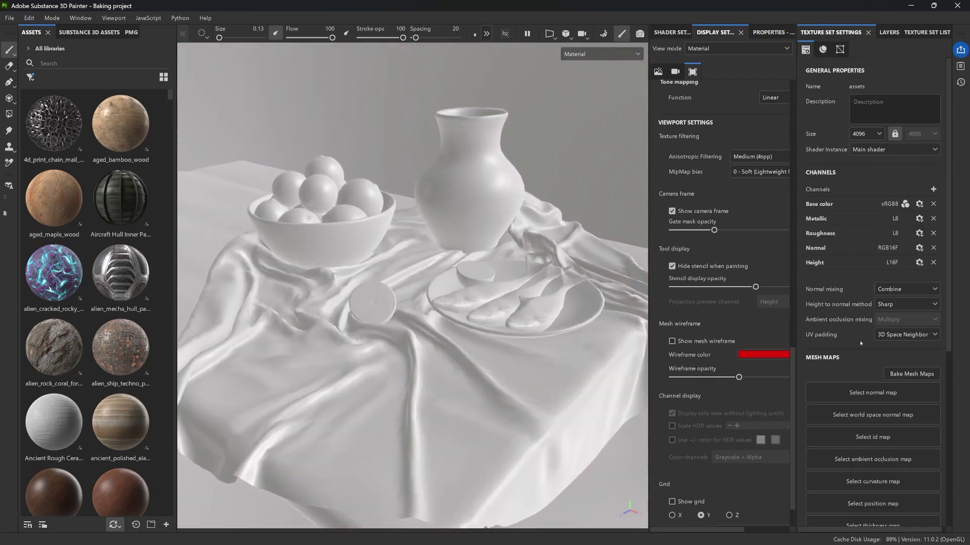
pyautogui.click(922, 374)
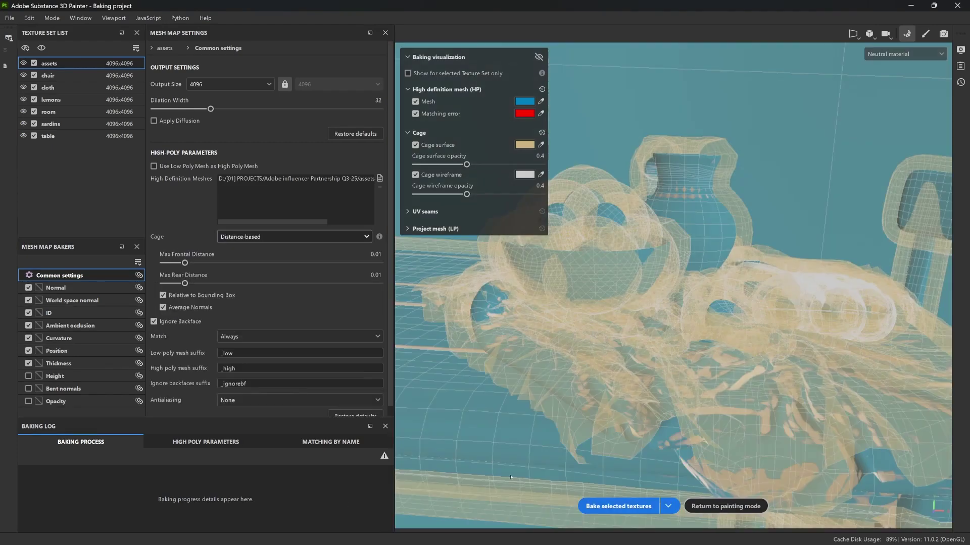
pyautogui.keyDown('alt'); pyautogui.moveTo(511, 477); pyautogui.dragTo(739, 315); pyautogui.keyUp('alt')
pyautogui.keyDown('alt'); pyautogui.moveTo(679, 287); pyautogui.dragTo(792, 261, button='right'); pyautogui.keyUp('alt')
pyautogui.keyDown('alt'); pyautogui.moveTo(680, 287); pyautogui.dragTo(753, 366, button='right'); pyautogui.keyUp('alt')
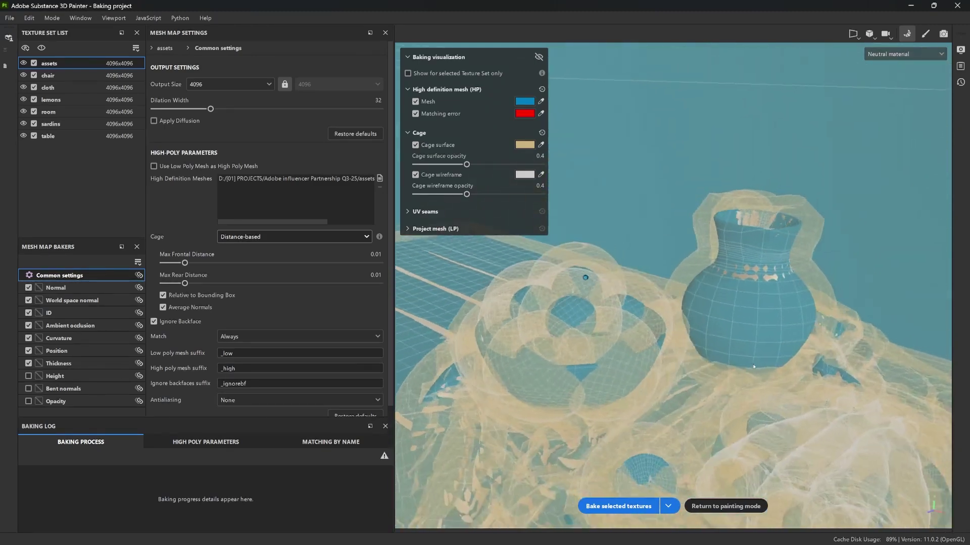
pyautogui.keyDown('alt'); pyautogui.moveTo(754, 367); pyautogui.dragTo(755, 318, button='middle'); pyautogui.keyUp('alt')
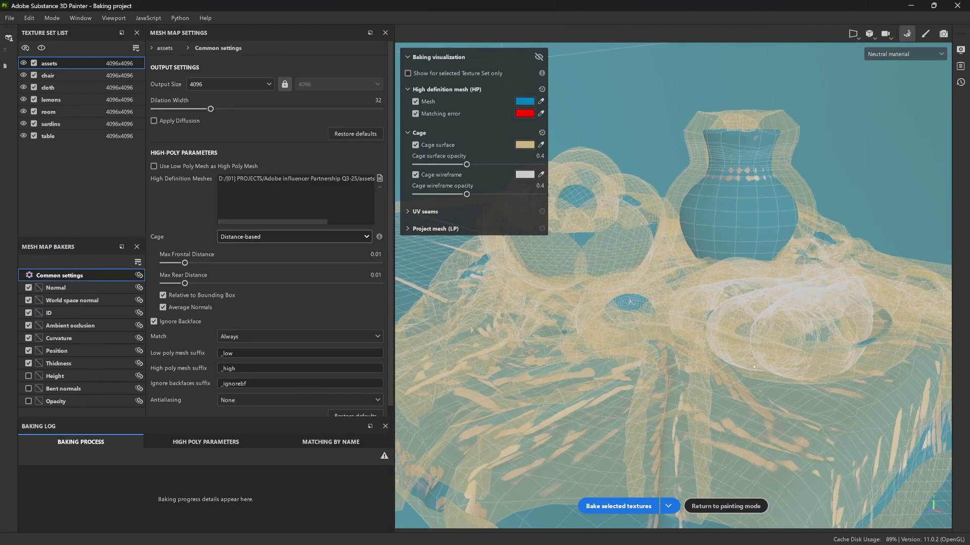
# Set the cage's Max Frontal Distance to 0.0007 and inspect the matching errors on the cloth and vase
pyautogui.moveTo(184, 263); pyautogui.dragTo(170, 263)
pyautogui.keyDown('alt'); pyautogui.moveTo(702, 347); pyautogui.dragTo(762, 394, button='right'); pyautogui.keyUp('alt')
pyautogui.keyDown('alt'); pyautogui.moveTo(762, 394); pyautogui.dragTo(796, 303, button='middle'); pyautogui.keyUp('alt')
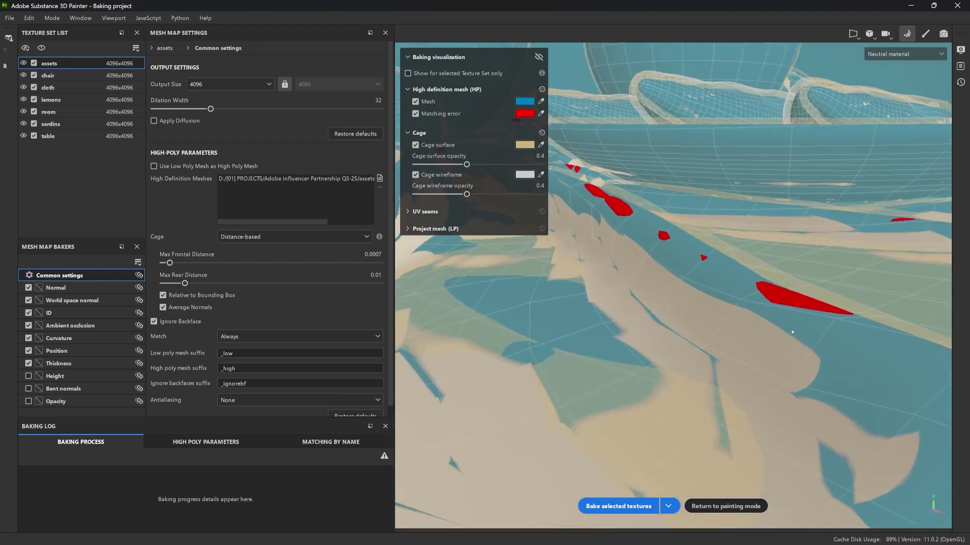
pyautogui.keyDown('alt'); pyautogui.moveTo(792, 331); pyautogui.dragTo(606, 313, button='right'); pyautogui.keyUp('alt')
pyautogui.keyDown('alt'); pyautogui.moveTo(606, 313); pyautogui.dragTo(515, 306); pyautogui.keyUp('alt')
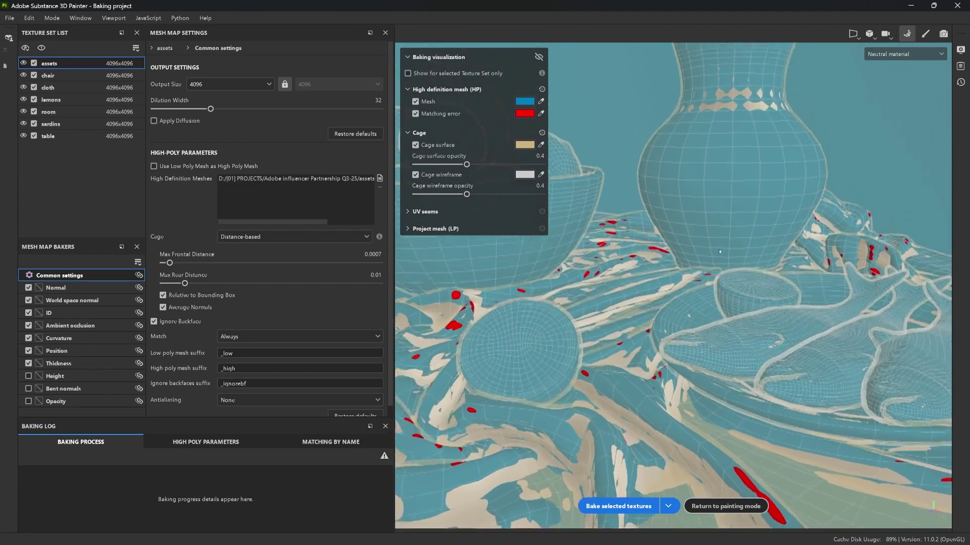
pyautogui.keyDown('alt'); pyautogui.moveTo(540, 314); pyautogui.dragTo(793, 333, button='middle'); pyautogui.keyUp('alt')
pyautogui.keyDown('alt'); pyautogui.moveTo(793, 334); pyautogui.dragTo(771, 386, button='right'); pyautogui.keyUp('alt')
pyautogui.scroll(-5, 770, 387)
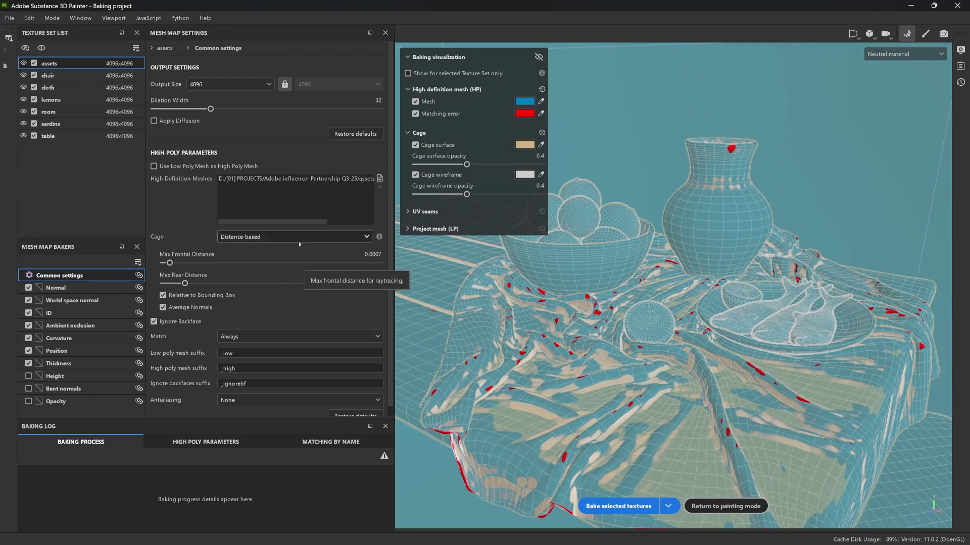
# Set the cage to Automatic (experimental) and bake the mesh maps for the selected texture sets, returning to painting mode
pyautogui.click(271, 237)
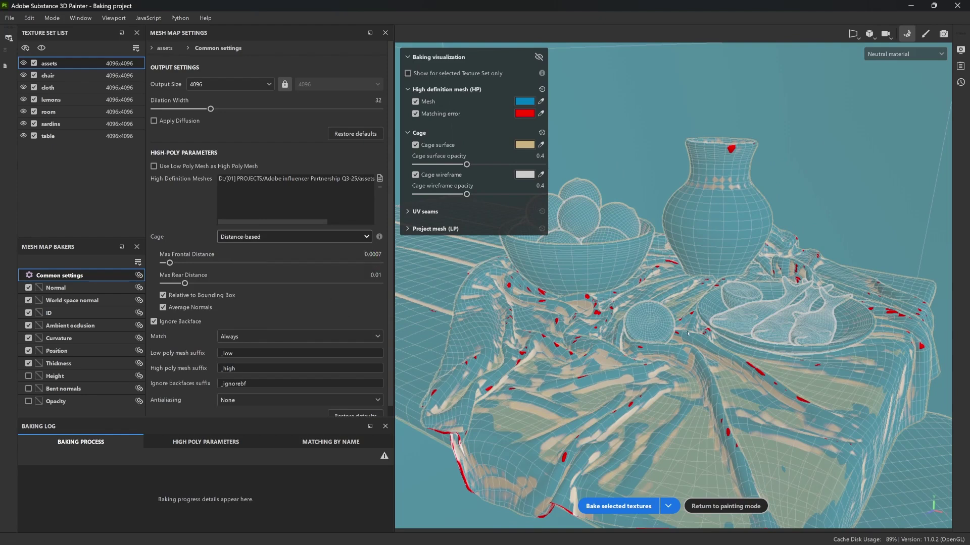
pyautogui.scroll(8, 687, 334)
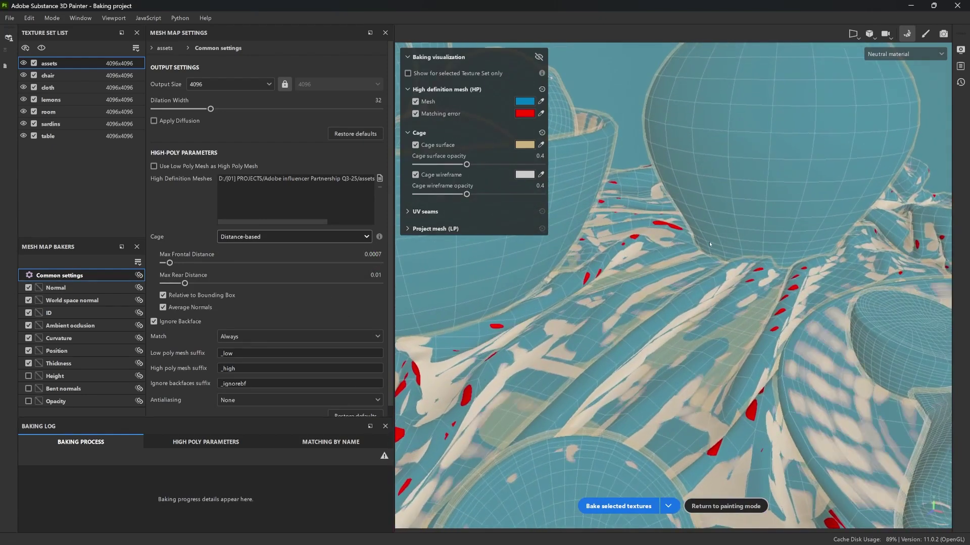
pyautogui.scroll(5, 709, 244)
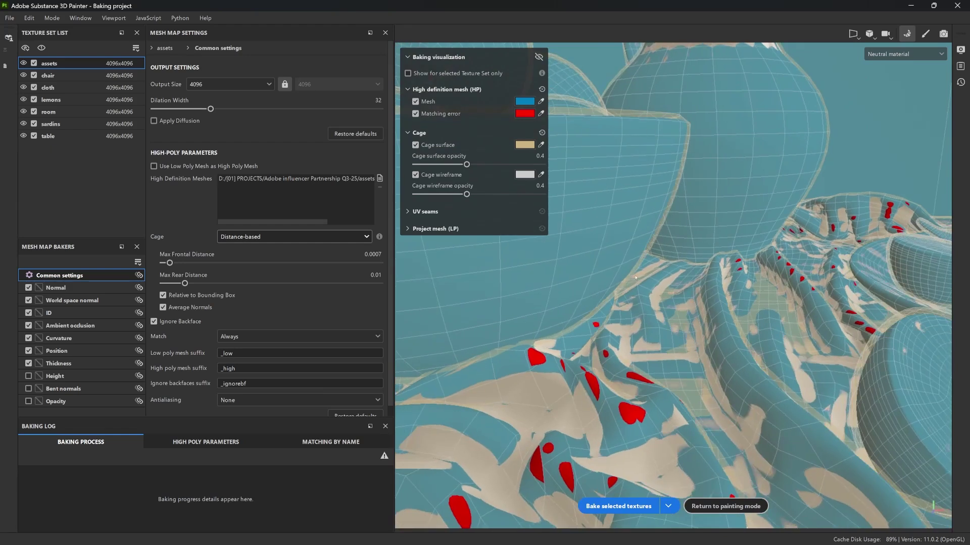
pyautogui.scroll(-10, 636, 275)
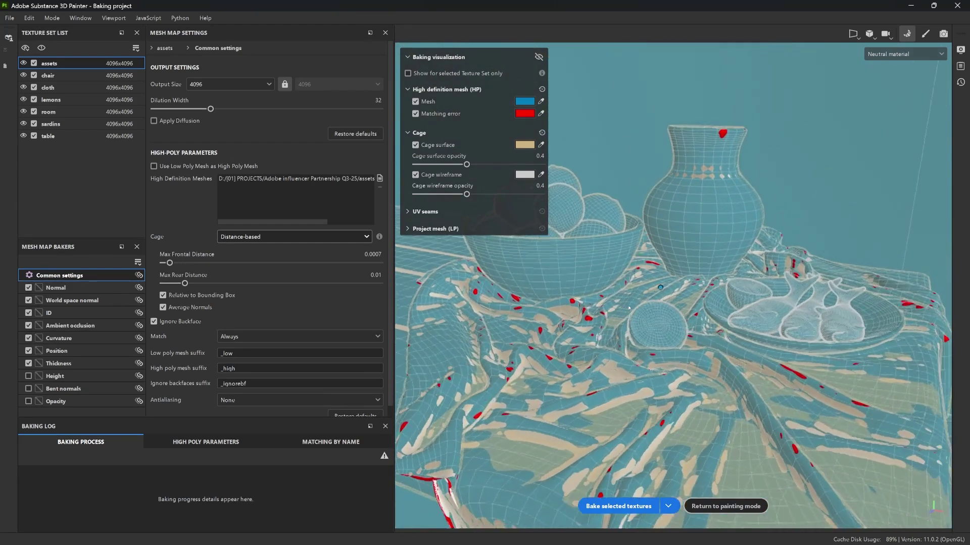
pyautogui.click(324, 237)
pyautogui.click(262, 257)
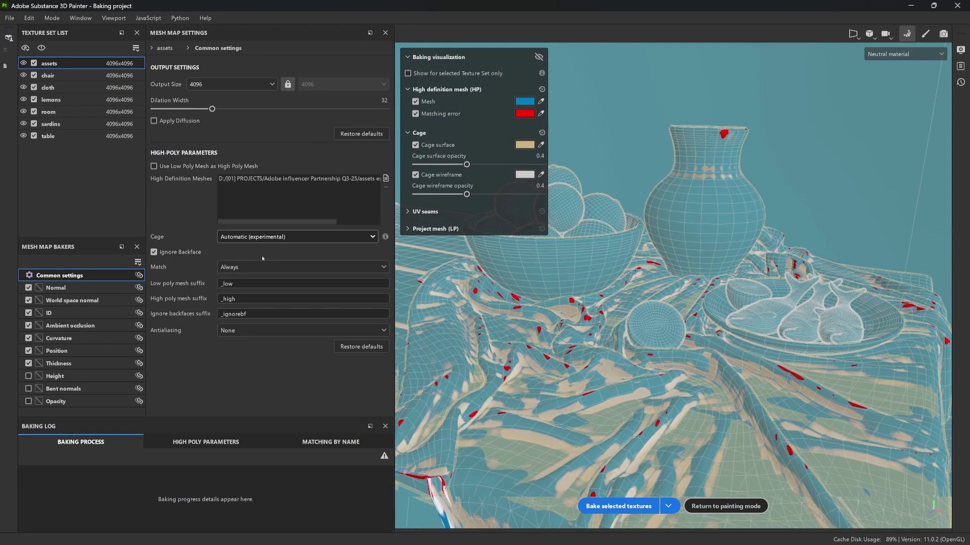
pyautogui.click(618, 506)
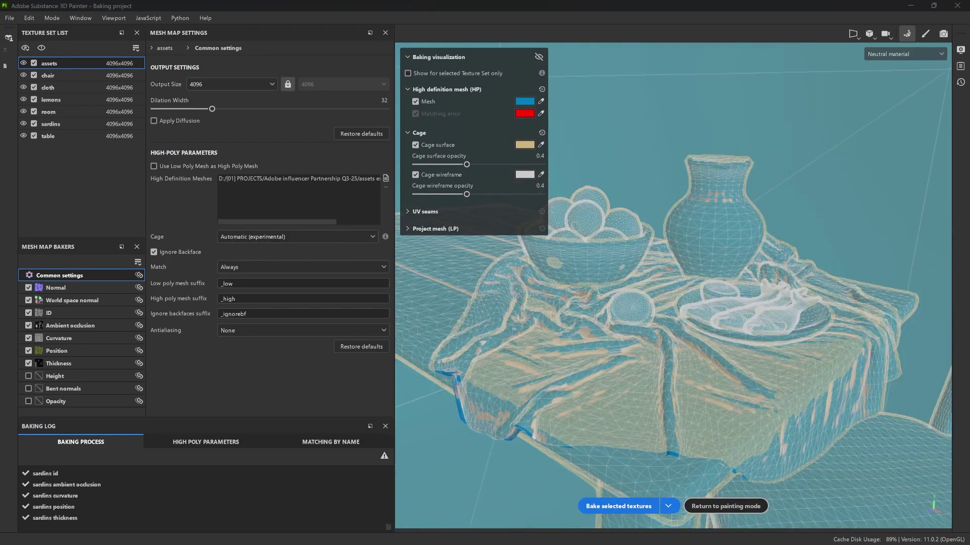
pyautogui.click(744, 506)
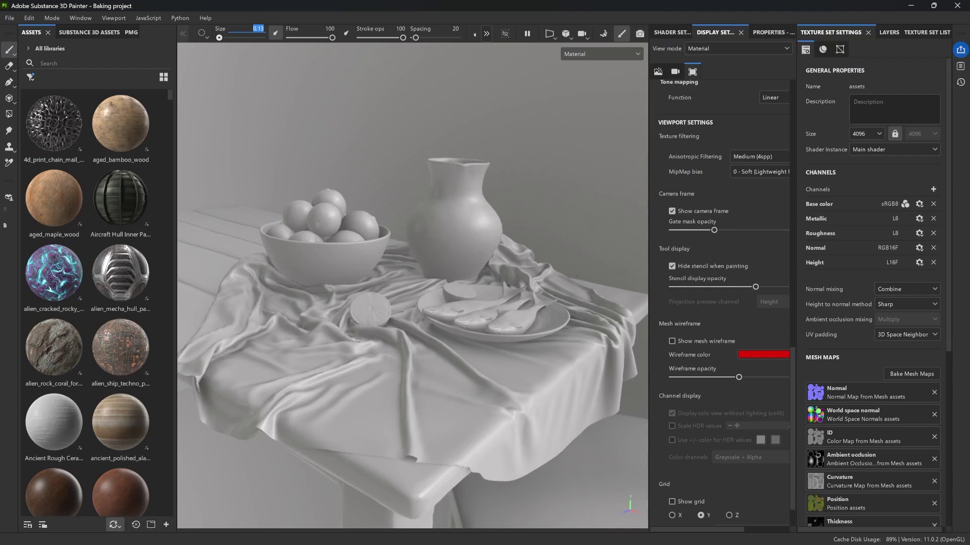
# Rotate the environment lighting and examine the baked detail on the sardines, lemon halves and cloth
pyautogui.keyDown('shift'); pyautogui.moveTo(577, 259); pyautogui.dragTo(514, 276, button='right'); pyautogui.keyUp('shift')
pyautogui.keyDown('alt'); pyautogui.moveTo(513, 276); pyautogui.dragTo(477, 320); pyautogui.keyUp('alt')
pyautogui.keyDown('alt'); pyautogui.moveTo(477, 321); pyautogui.dragTo(505, 323, button='right'); pyautogui.keyUp('alt')
pyautogui.keyDown('alt'); pyautogui.moveTo(505, 323); pyautogui.dragTo(559, 233, button='middle'); pyautogui.keyUp('alt')
pyautogui.keyDown('alt'); pyautogui.moveTo(559, 233); pyautogui.dragTo(599, 303); pyautogui.keyUp('alt')
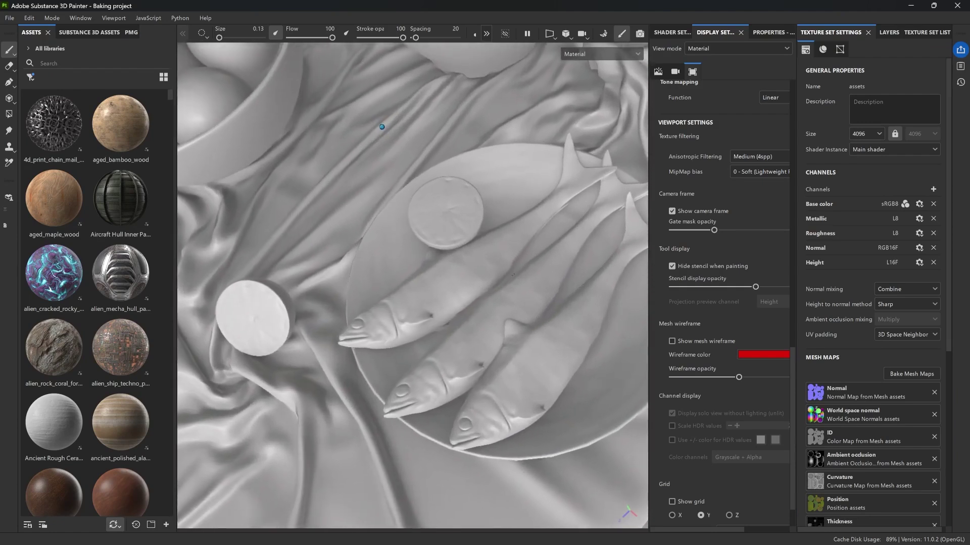
pyautogui.keyDown('alt'); pyautogui.moveTo(513, 276); pyautogui.dragTo(478, 197); pyautogui.keyUp('alt')
pyautogui.keyDown('alt'); pyautogui.moveTo(477, 198); pyautogui.dragTo(514, 268, button='middle'); pyautogui.keyUp('alt')
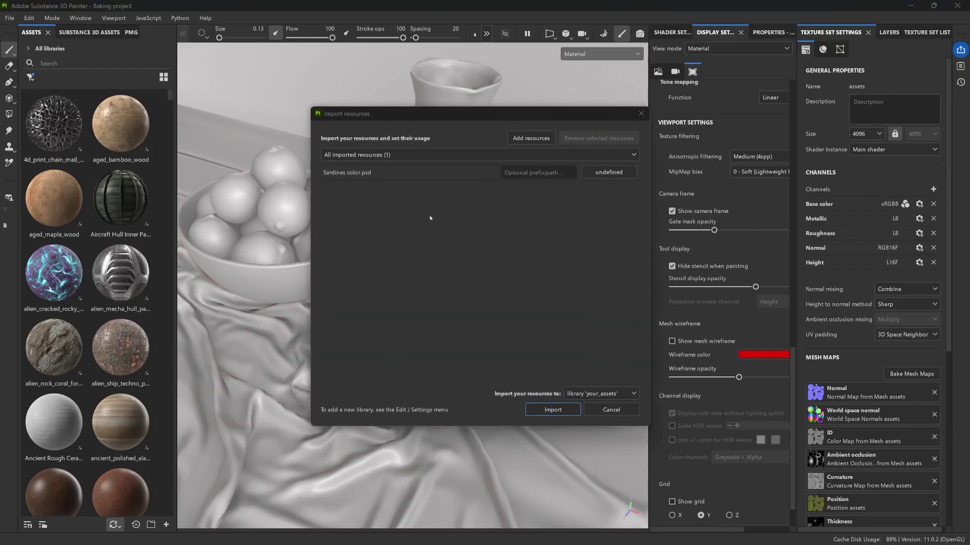
# Import Sardines color.psd as a texture into the project 'Baking project'
pyautogui.click(609, 175)
pyautogui.click(625, 217)
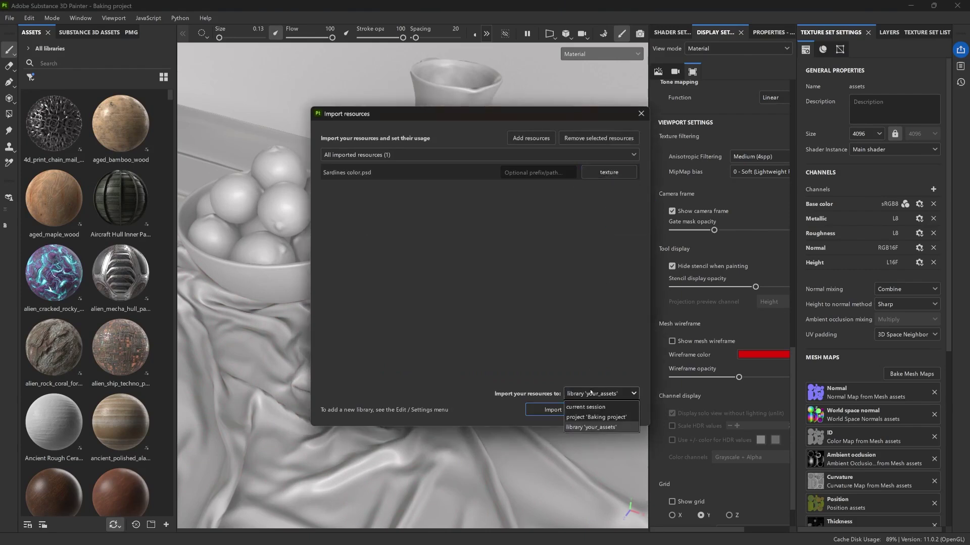
pyautogui.click(612, 417)
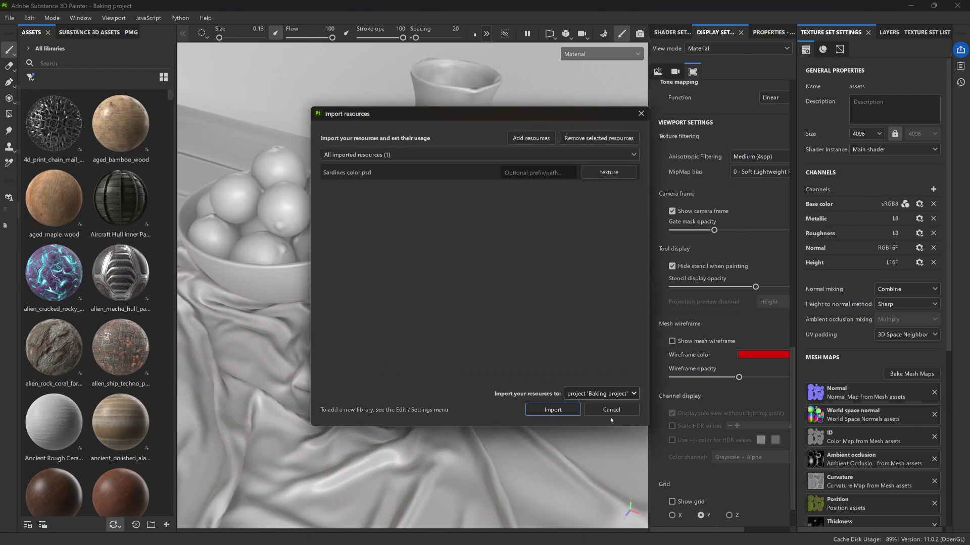
pyautogui.click(547, 409)
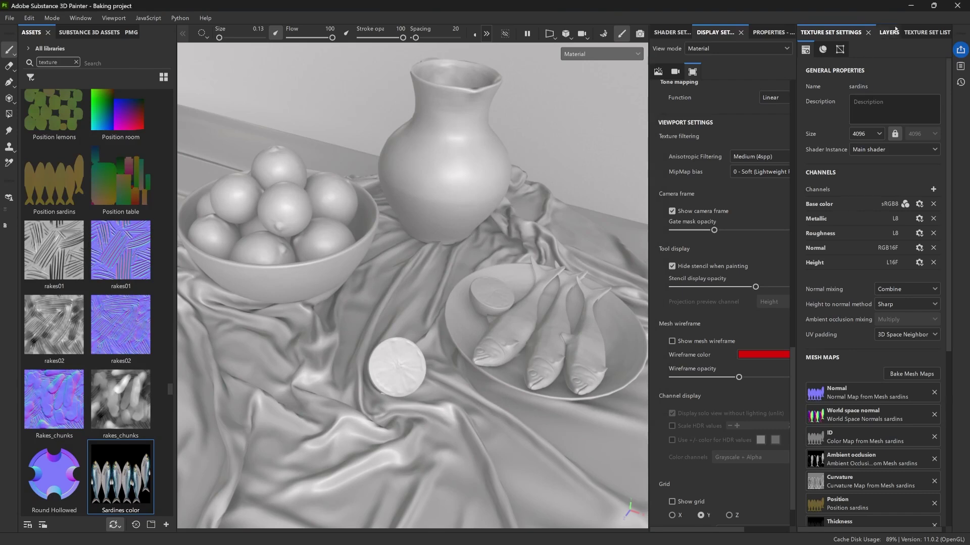
# Add a fill layer to the sardins texture set and assign the Sardines color texture as its base color
pyautogui.click(889, 32)
pyautogui.click(899, 49)
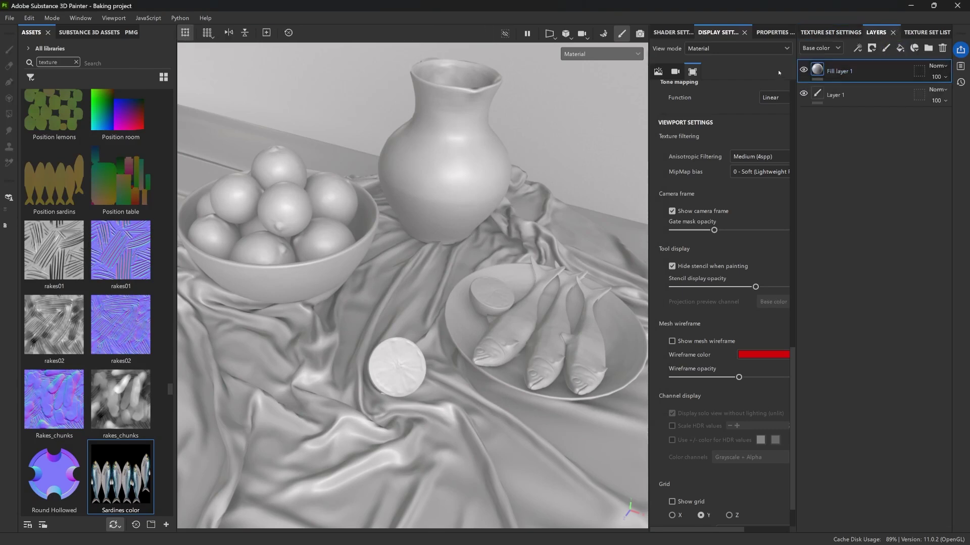
pyautogui.click(772, 32)
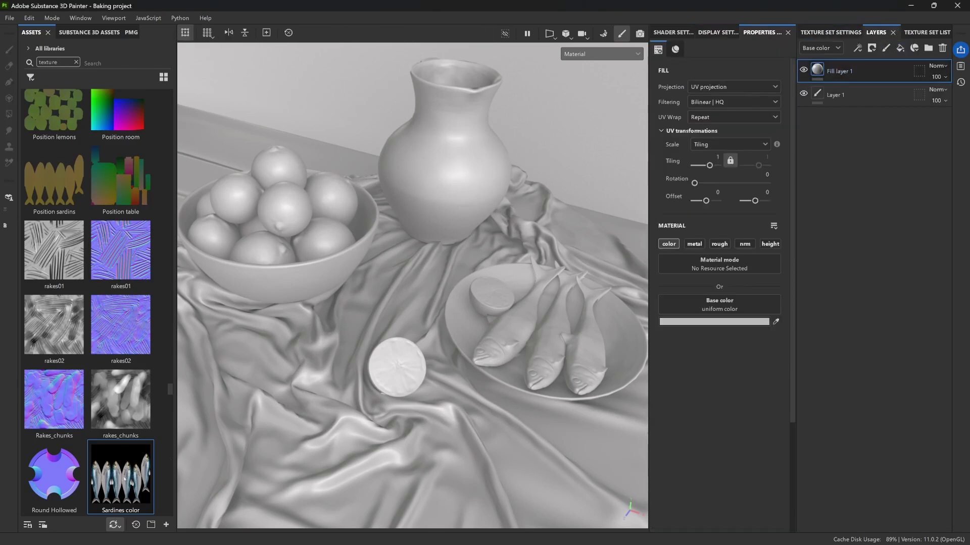
pyautogui.moveTo(120, 475); pyautogui.dragTo(719, 306)
pyautogui.keyDown('alt'); pyautogui.moveTo(656, 323); pyautogui.dragTo(525, 424); pyautogui.keyUp('alt')
pyautogui.keyDown('alt'); pyautogui.moveTo(525, 425); pyautogui.dragTo(509, 372, button='middle'); pyautogui.keyUp('alt')
pyautogui.keyDown('alt'); pyautogui.moveTo(509, 372); pyautogui.dragTo(538, 318, button='right'); pyautogui.keyUp('alt')
pyautogui.keyDown('alt'); pyautogui.moveTo(497, 341); pyautogui.dragTo(576, 308); pyautogui.keyUp('alt')
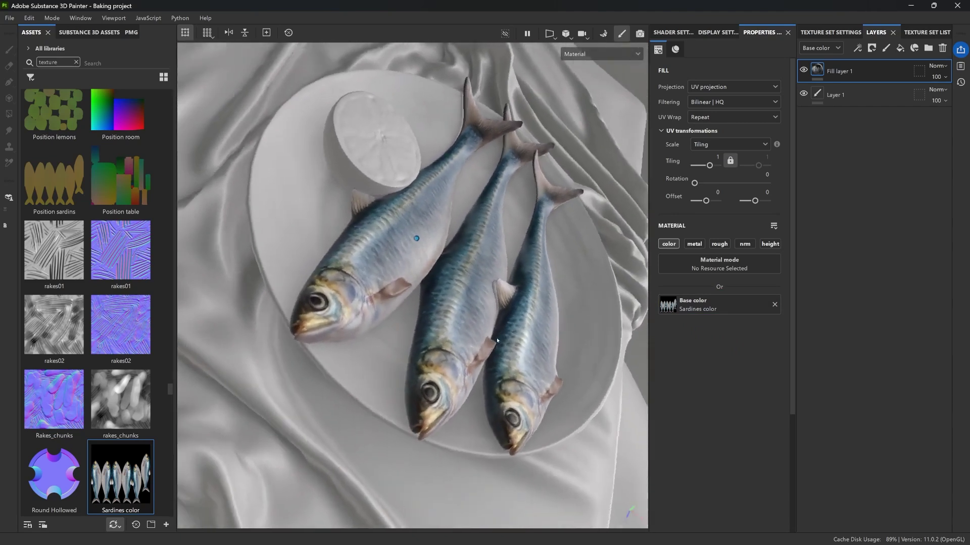
pyautogui.keyDown('alt'); pyautogui.moveTo(415, 238); pyautogui.dragTo(414, 281); pyautogui.keyUp('alt')
pyautogui.scroll(-3, 496, 337)
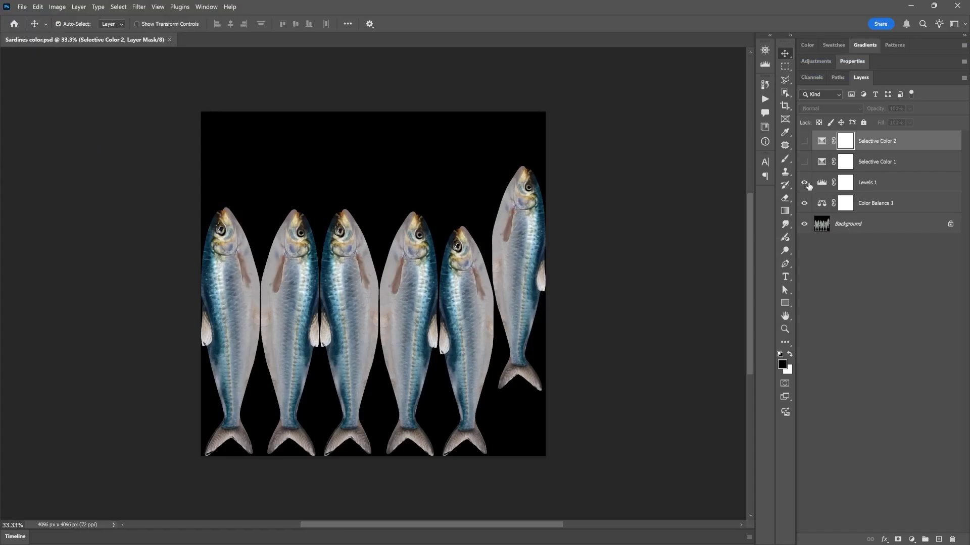
# Switch to Photoshop, make the Selective Color 1 and Selective Color 2 layers of Sardines color.psd visible, and save the file
pyautogui.click(804, 182)
pyautogui.click(804, 162)
pyautogui.click(805, 141)
pyautogui.click(804, 141)
pyautogui.click(804, 142)
pyautogui.click(805, 141)
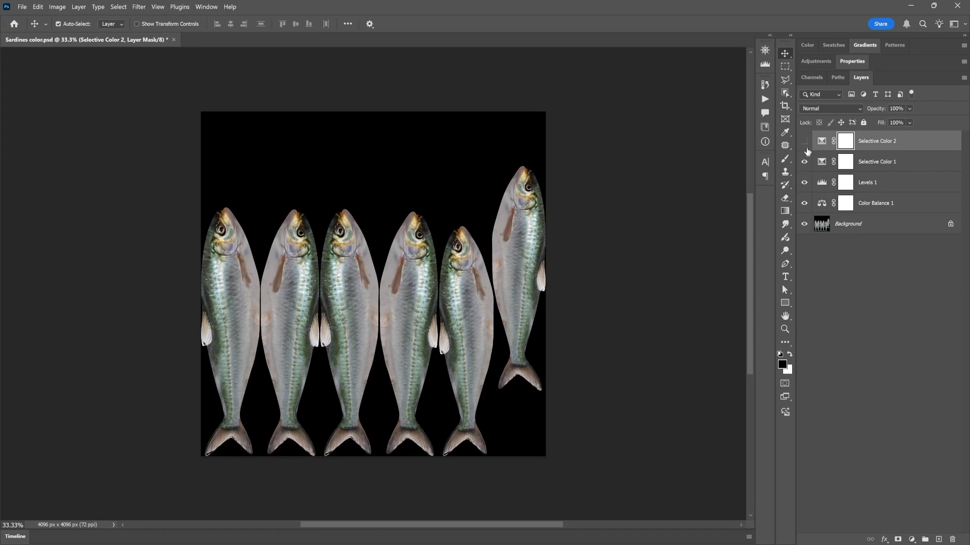
pyautogui.moveTo(806, 165); pyautogui.dragTo(804, 146)
pyautogui.click(22, 6)
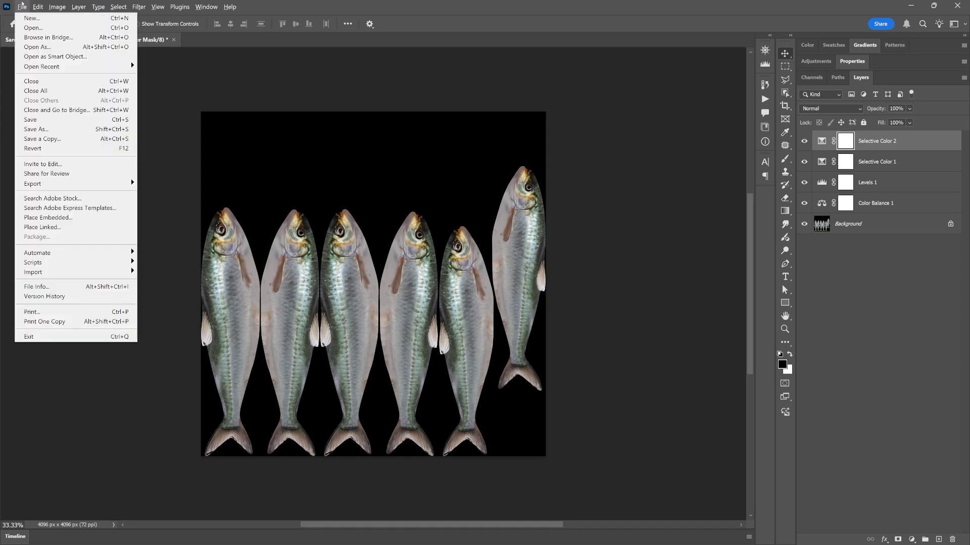
pyautogui.click(48, 120)
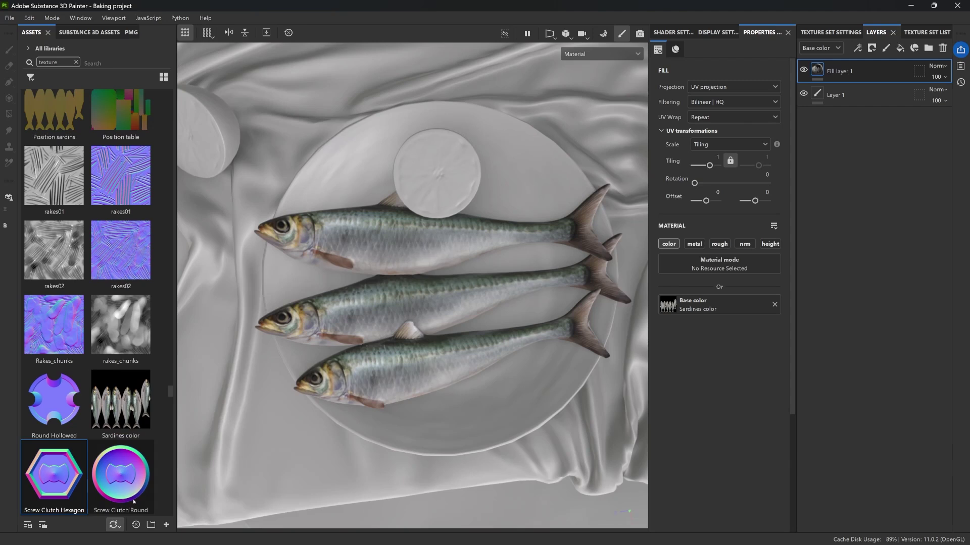
# Switch to Substance 3D Painter, select the Sardines color texture in the library and open the resource update control
pyautogui.click(121, 401)
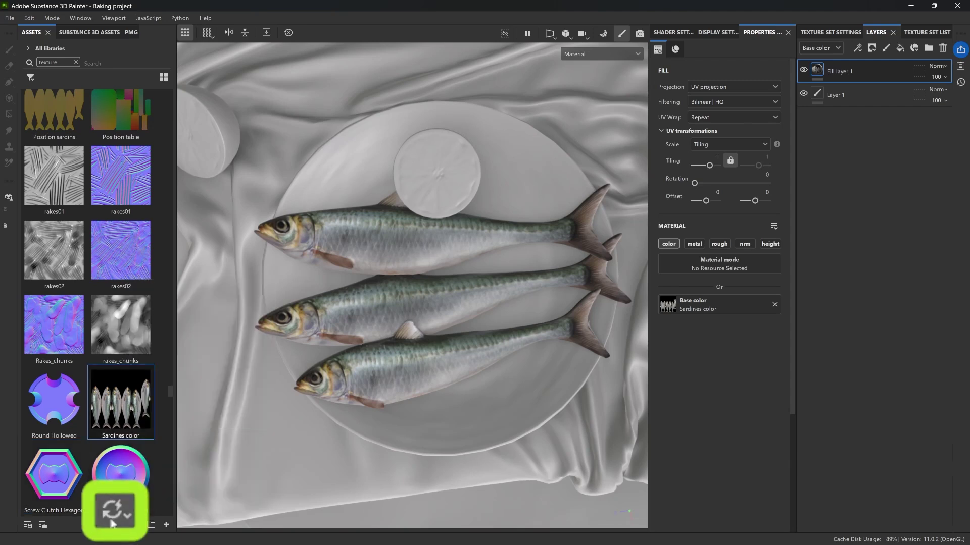
pyautogui.click(113, 524)
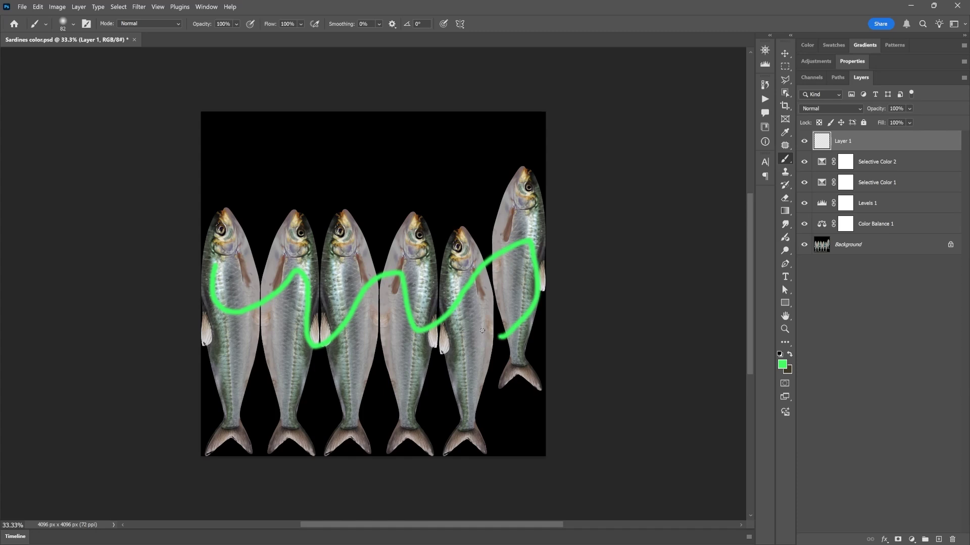
# Finish the wavy green brush stroke across the sardines on Layer 1 and save Sardines color.psd
pyautogui.click(38, 7)
pyautogui.click(57, 120)
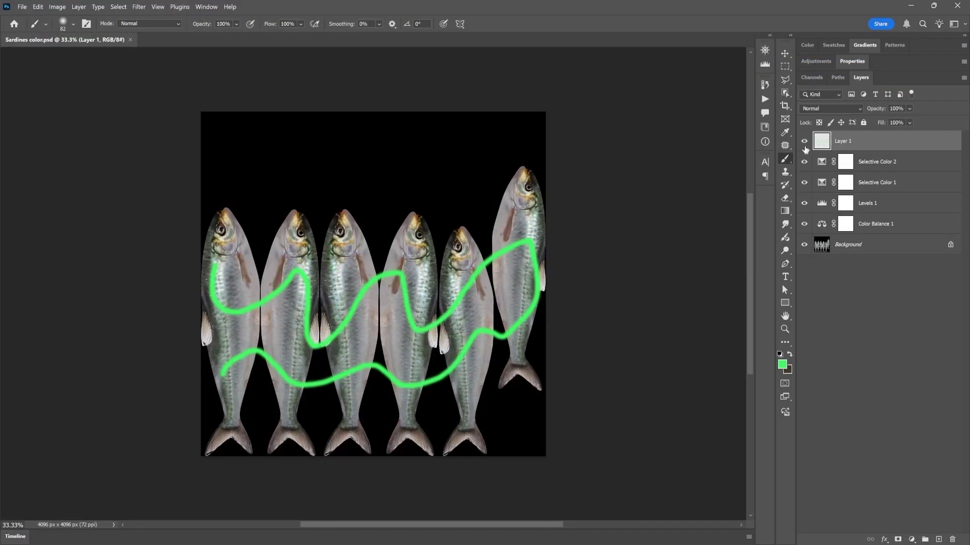
# Hide Layer 1, Selective Color 2 and Selective Color 1, and save Sardines color.psd again
pyautogui.click(804, 143)
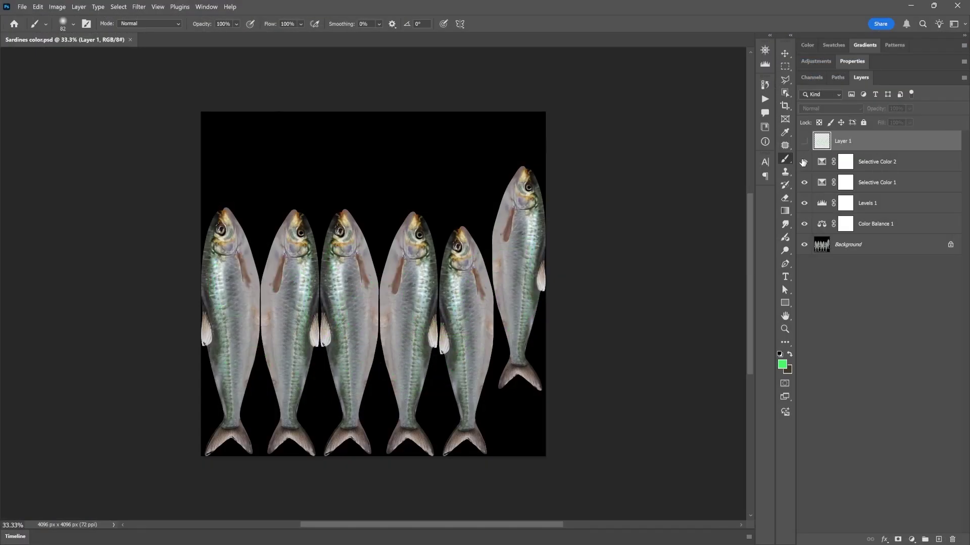
pyautogui.moveTo(803, 163); pyautogui.dragTo(804, 194)
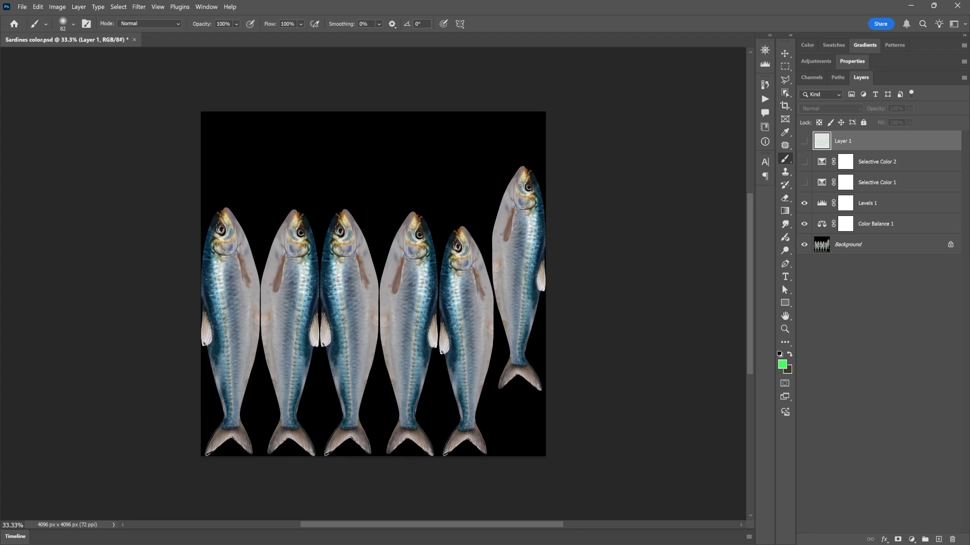
pyautogui.click(24, 7)
pyautogui.click(41, 120)
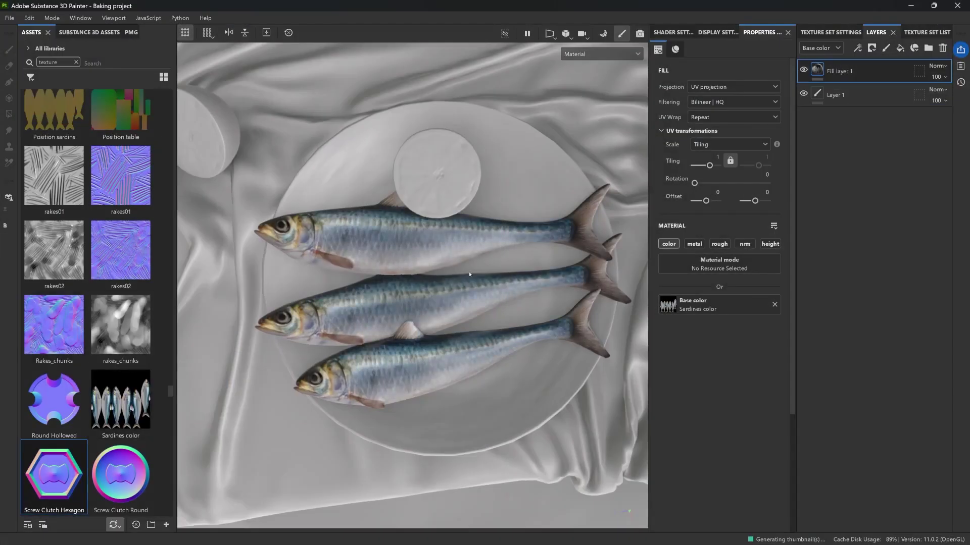
# Switch to Substance 3D Painter, select the jug's texture set directly from the model and isolate it in the viewport
pyautogui.scroll(-5, 469, 275)
pyautogui.keyDown('alt'); pyautogui.moveTo(434, 363); pyautogui.dragTo(463, 299); pyautogui.keyUp('alt')
pyautogui.keyDown('alt'); pyautogui.moveTo(462, 299); pyautogui.dragTo(494, 255, button='right'); pyautogui.keyUp('alt')
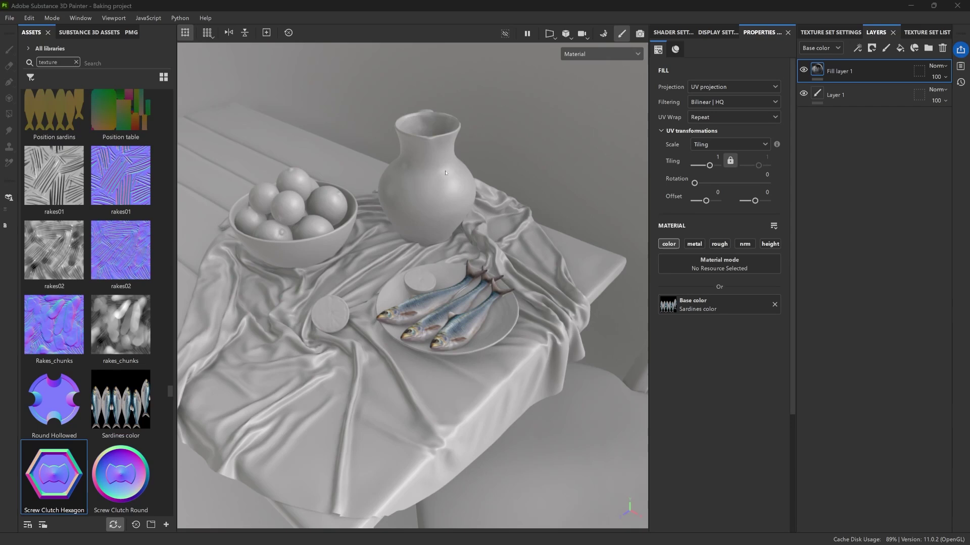
pyautogui.moveTo(433, 191)
pyautogui.keyDown('alt'); pyautogui.mouseDown()
pyautogui.moveTo(450, 176)
pyautogui.moveTo(385, 176)
pyautogui.moveTo(450, 194)
pyautogui.mouseUp(); pyautogui.keyUp('alt')
pyautogui.keyDown('alt'); pyautogui.moveTo(430, 192); pyautogui.dragTo(417, 126, button='right'); pyautogui.keyUp('alt')
pyautogui.keyDown('alt'); pyautogui.moveTo(417, 127); pyautogui.dragTo(408, 173, button='middle'); pyautogui.keyUp('alt')
pyautogui.keyDown('ctrl'); pyautogui.keyDown('alt'); pyautogui.rightClick(415, 192); pyautogui.keyUp('alt'); pyautogui.keyUp('ctrl')
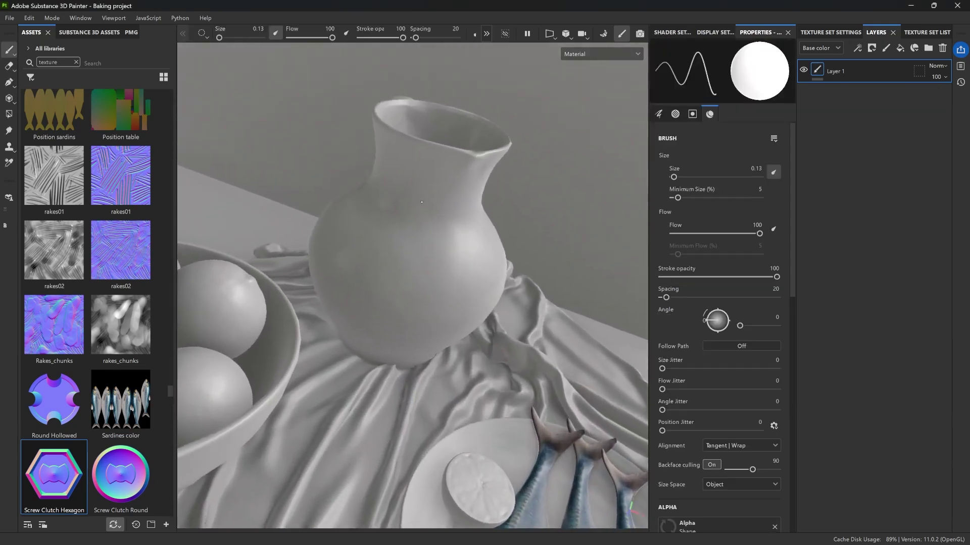
pyautogui.hotkey('alt', 'q')
pyautogui.keyDown('alt'); pyautogui.moveTo(415, 192); pyautogui.dragTo(459, 189); pyautogui.keyUp('alt')
pyautogui.keyDown('alt'); pyautogui.moveTo(458, 188); pyautogui.dragTo(450, 218, button='middle'); pyautogui.keyUp('alt')
pyautogui.scroll(4, 386, 340)
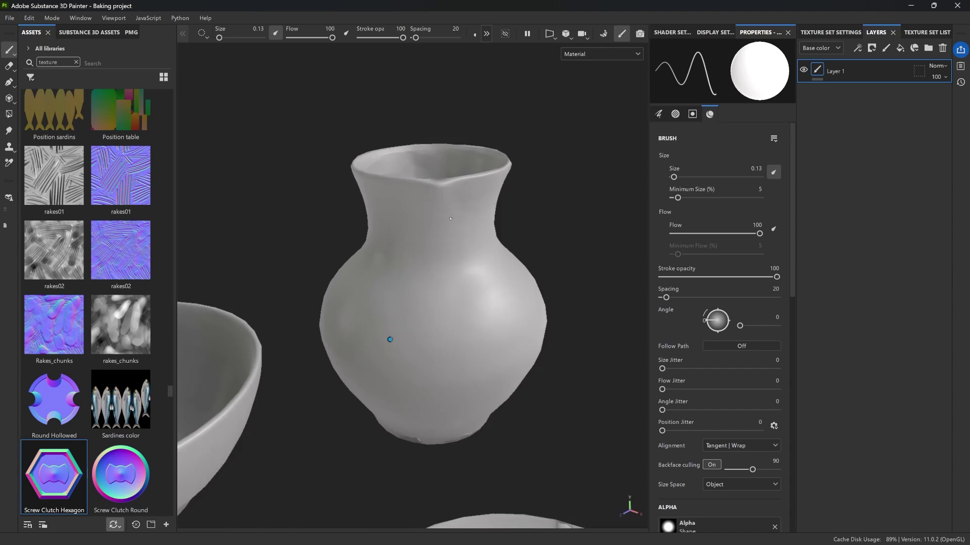
# Add a fill layer to the jug's texture set and restrict its material to the height channel
pyautogui.keyDown('alt'); pyautogui.moveTo(381, 344); pyautogui.dragTo(380, 342); pyautogui.keyUp('alt')
pyautogui.keyDown('alt'); pyautogui.moveTo(414, 283); pyautogui.dragTo(396, 288); pyautogui.keyUp('alt')
pyautogui.keyDown('shift'); pyautogui.moveTo(404, 280); pyautogui.dragTo(547, 202, button='right'); pyautogui.keyUp('shift')
pyautogui.keyDown('alt'); pyautogui.moveTo(414, 285); pyautogui.dragTo(380, 272); pyautogui.keyUp('alt')
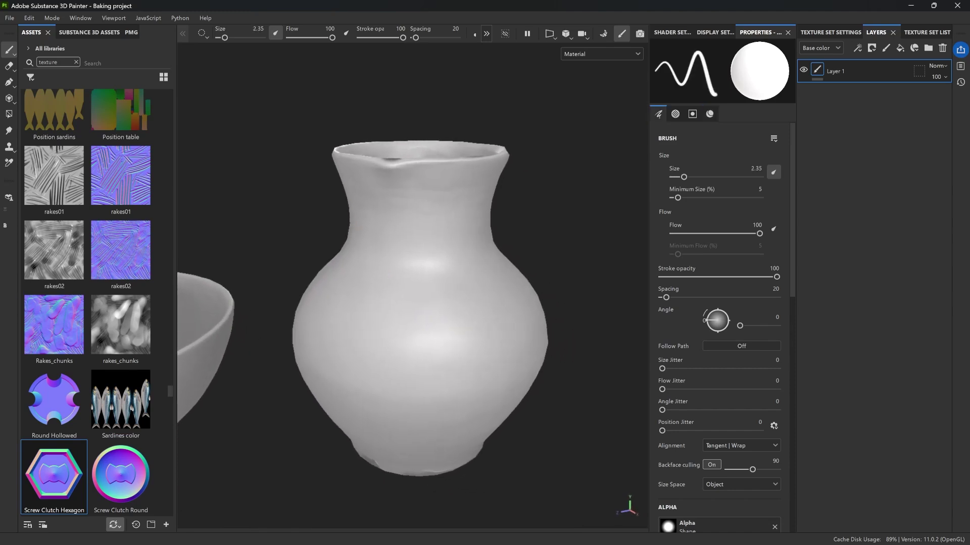
pyautogui.click(900, 48)
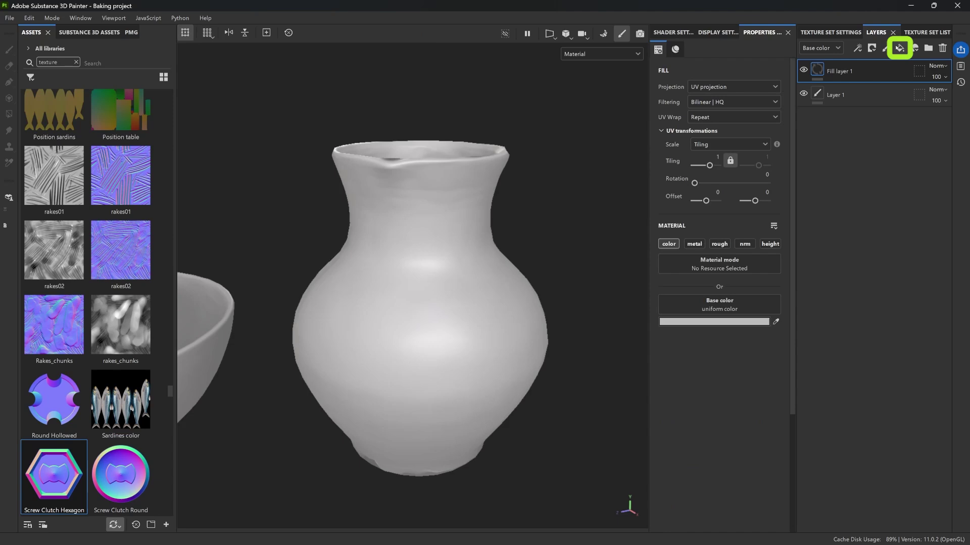
pyautogui.click(671, 245)
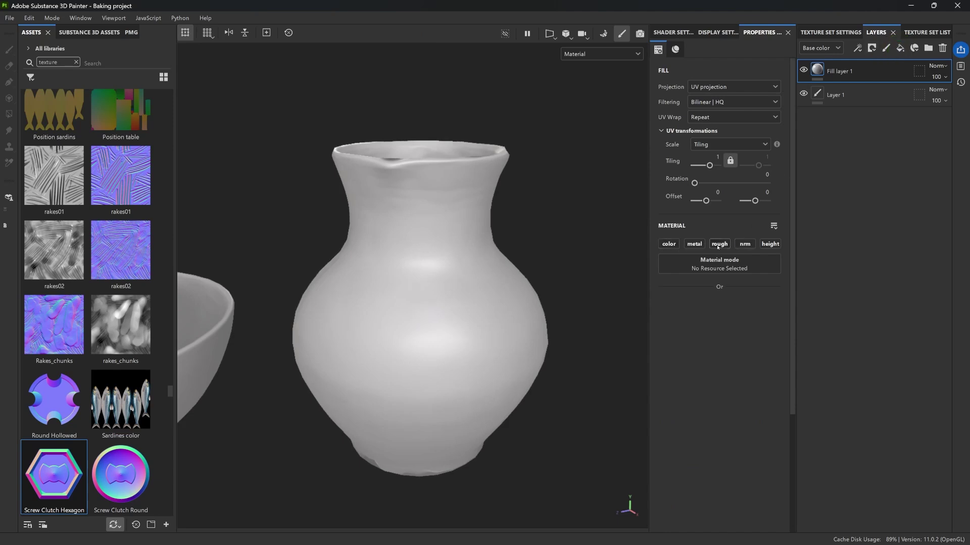
# Add a black mask to Fill layer 1 and a paint effect on that mask
pyautogui.click(872, 49)
pyautogui.click(888, 74)
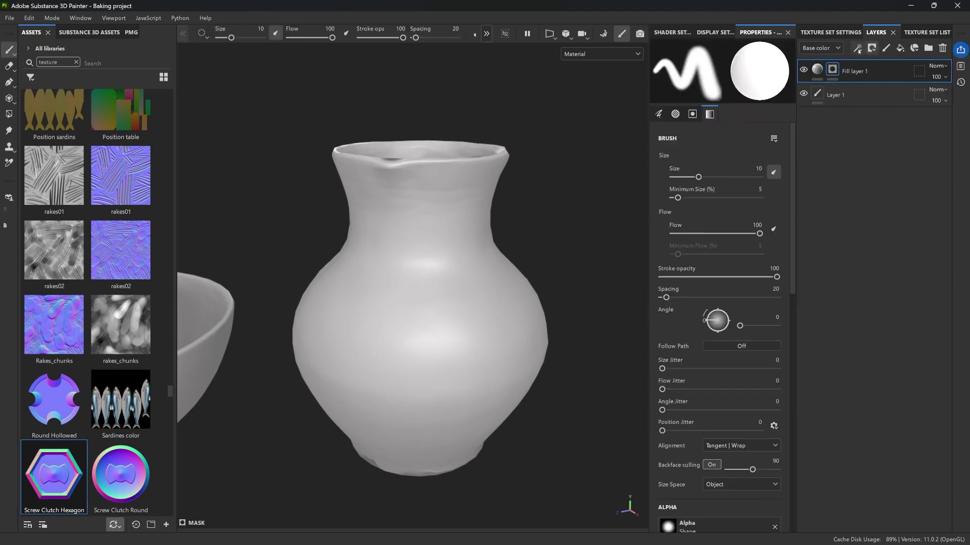
pyautogui.click(858, 49)
pyautogui.click(885, 74)
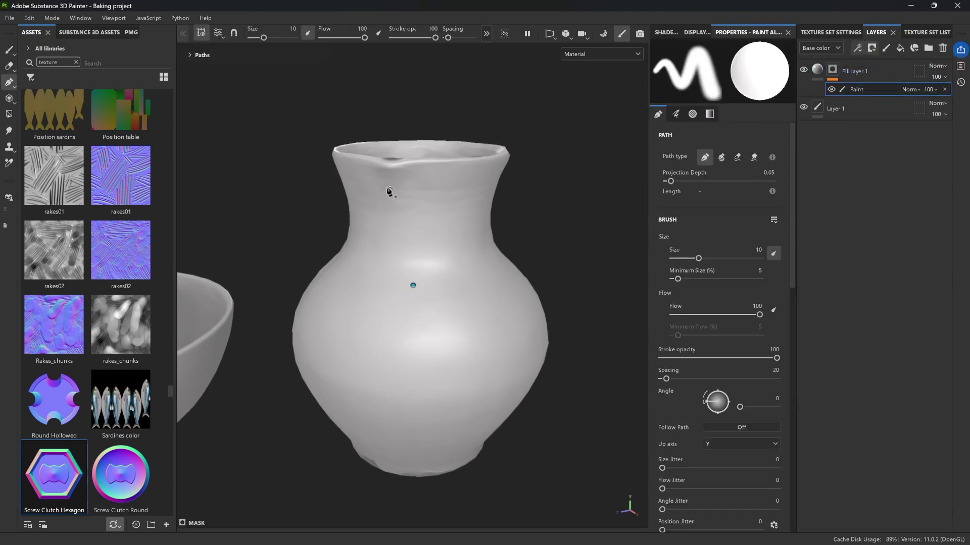
# Draw a path in the mask all around the jug's neck, just below the rim
pyautogui.keyDown('alt'); pyautogui.moveTo(388, 188); pyautogui.dragTo(292, 218); pyautogui.keyUp('alt')
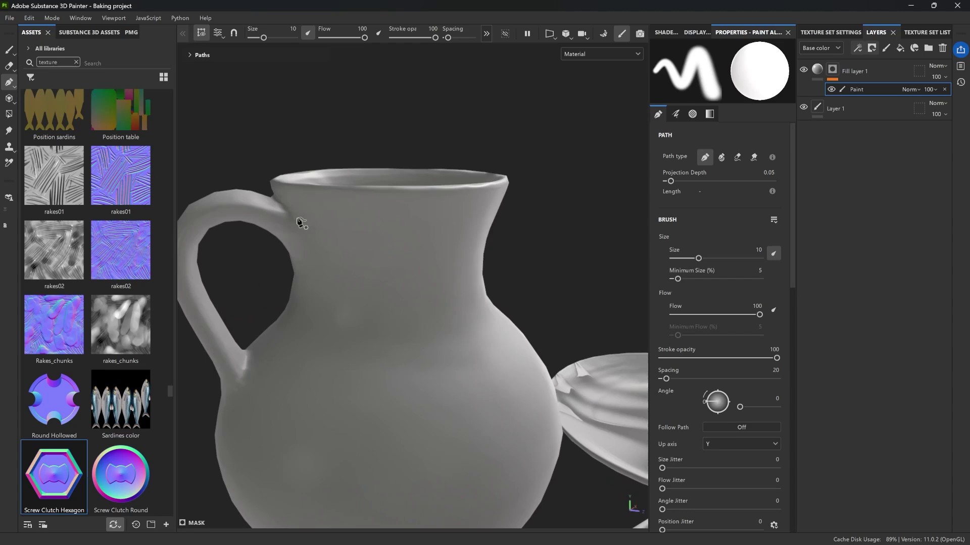
pyautogui.click(442, 224)
pyautogui.keyDown('alt'); pyautogui.moveTo(441, 224); pyautogui.dragTo(410, 227); pyautogui.keyUp('alt')
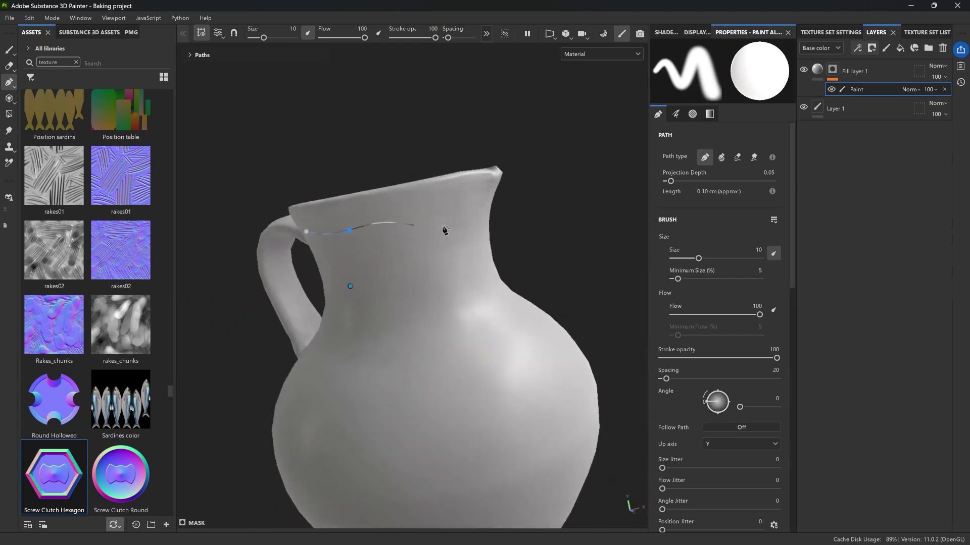
pyautogui.click(475, 206)
pyautogui.keyDown('alt'); pyautogui.moveTo(478, 208); pyautogui.dragTo(439, 244); pyautogui.keyUp('alt')
pyautogui.click(396, 236)
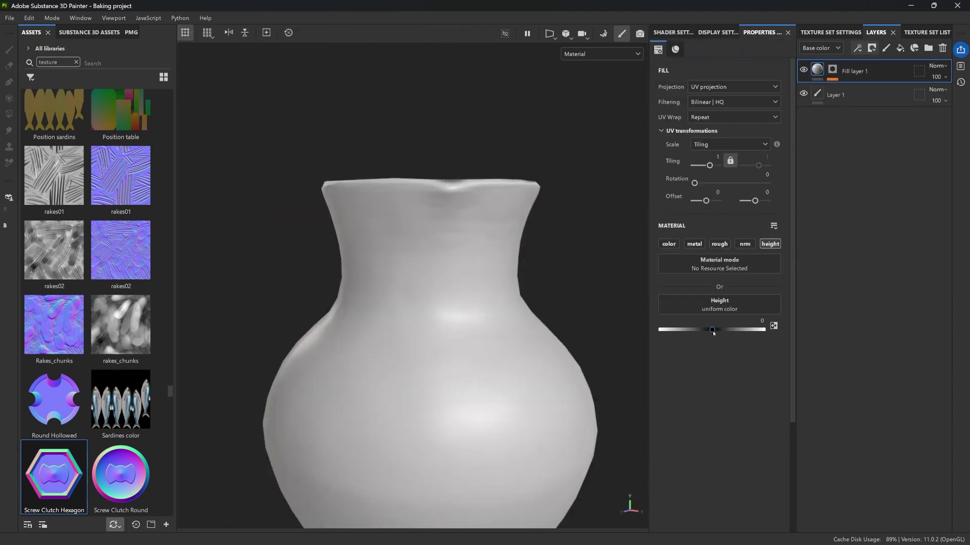
# Raise the fill layer's height and refine the neck path with brush size 1.11 and a slightly lowered front point
pyautogui.moveTo(712, 330); pyautogui.dragTo(728, 331)
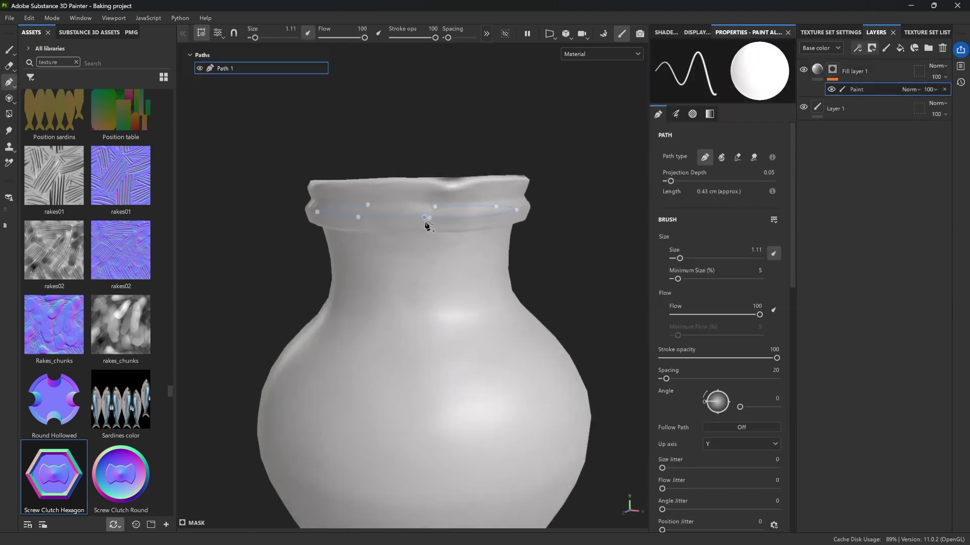
pyautogui.moveTo(425, 221); pyautogui.dragTo(419, 230)
pyautogui.keyDown('alt'); pyautogui.moveTo(359, 221); pyautogui.dragTo(321, 254); pyautogui.keyUp('alt')
pyautogui.moveTo(210, 229)
pyautogui.keyDown('alt'); pyautogui.mouseDown()
pyautogui.moveTo(296, 212)
pyautogui.moveTo(199, 169)
pyautogui.mouseUp(); pyautogui.keyUp('alt')
pyautogui.press('Escape')
# Browse the brush library, apply the Basic Hard brush to Path 1 and set its size to 0.78
pyautogui.moveTo(175, 95); pyautogui.dragTo(205, 94)
pyautogui.click(91, 77)
pyautogui.click(77, 61)
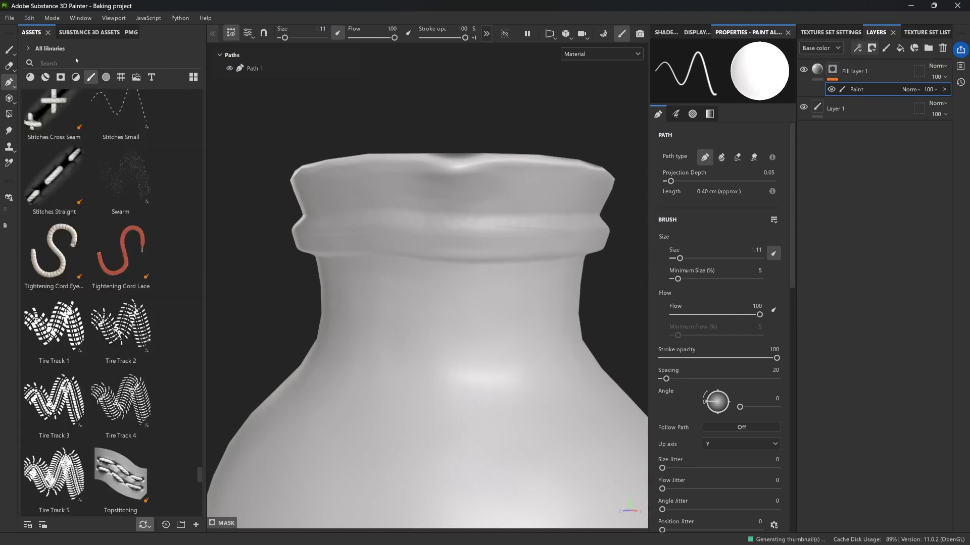
pyautogui.scroll(-15, 202, 407)
pyautogui.moveTo(207, 207); pyautogui.dragTo(205, 96)
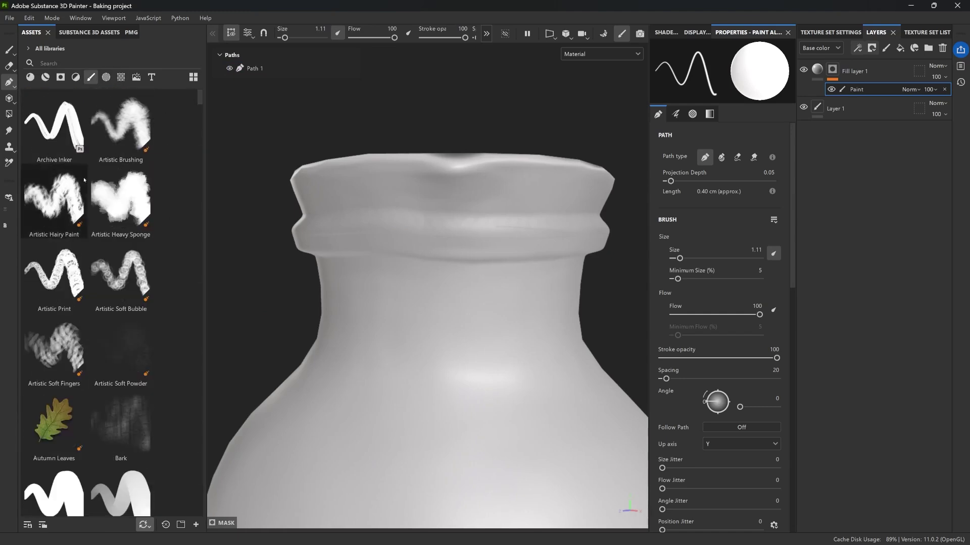
pyautogui.click(415, 241)
pyautogui.click(54, 492)
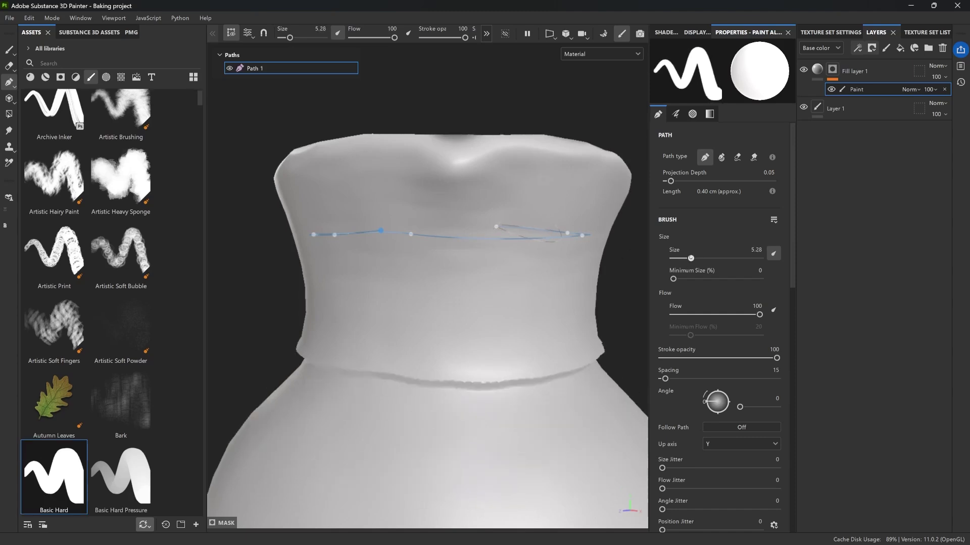
pyautogui.moveTo(698, 258); pyautogui.dragTo(678, 258)
pyautogui.keyDown('alt'); pyautogui.moveTo(404, 281); pyautogui.dragTo(455, 298); pyautogui.keyUp('alt')
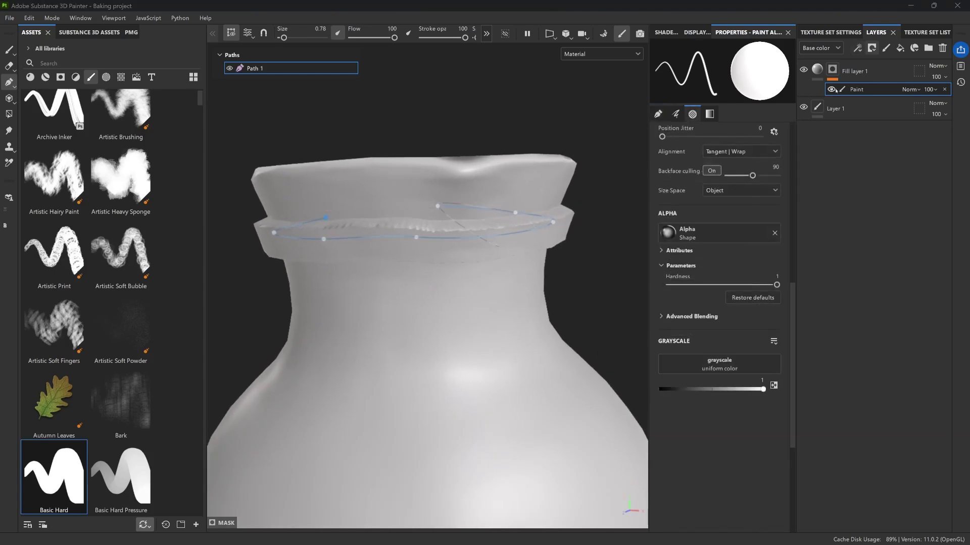
# Add a Bevel Smooth filter above the paint effect in the mask and set its distance to 0.0483
pyautogui.click(857, 47)
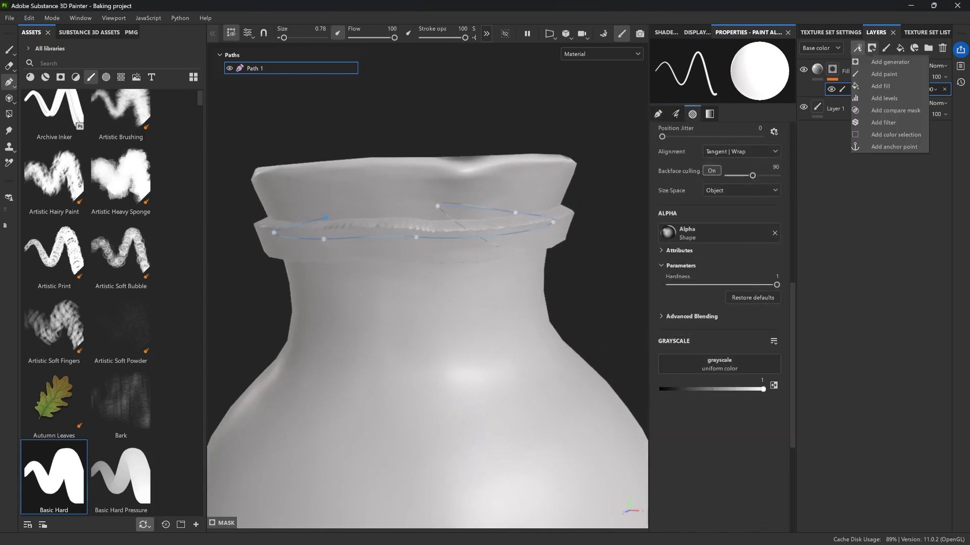
pyautogui.click(889, 123)
pyautogui.click(733, 80)
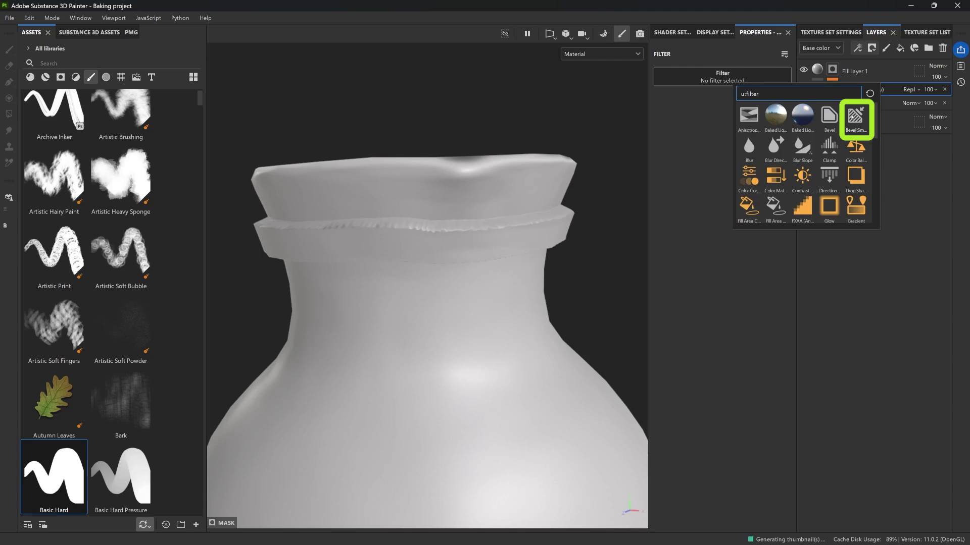
pyautogui.click(855, 117)
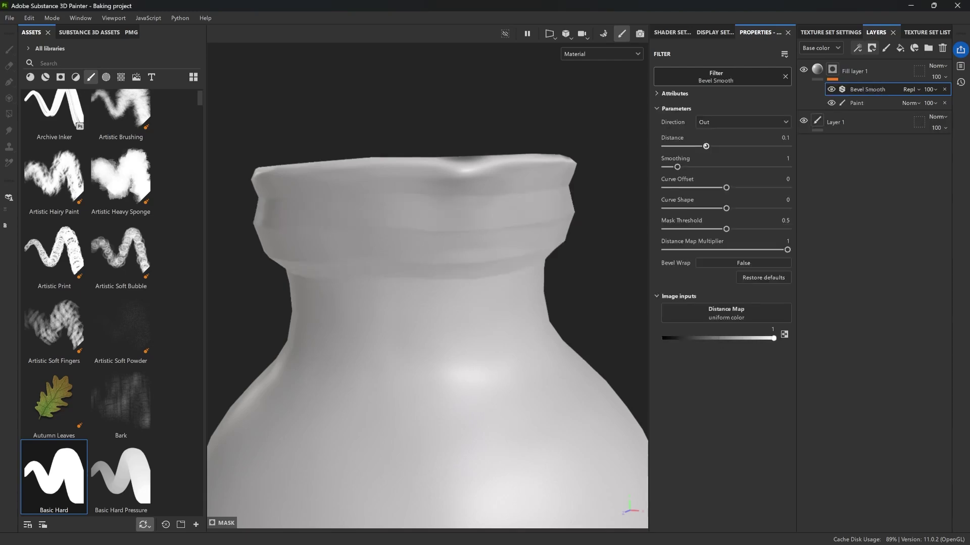
pyautogui.moveTo(691, 146); pyautogui.dragTo(685, 146)
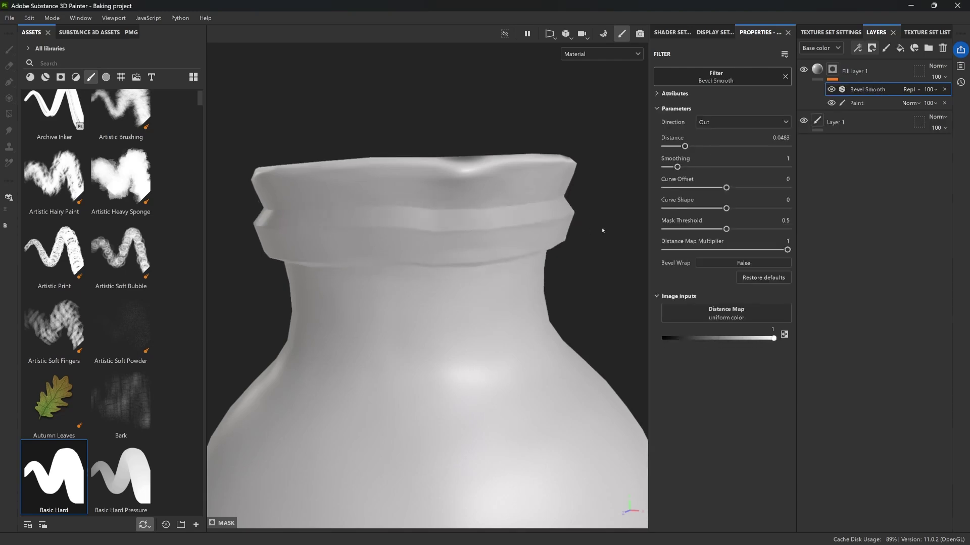
# Refine Bevel Smooth with distance 0.0397, smoothing 2.64, curve offset -0.05 and curve shape 1
pyautogui.moveTo(642, 216)
pyautogui.keyDown('alt'); pyautogui.mouseDown()
pyautogui.moveTo(729, 222)
pyautogui.moveTo(730, 212)
pyautogui.mouseUp(); pyautogui.keyUp('alt')
pyautogui.moveTo(727, 208)
pyautogui.mouseDown()
pyautogui.moveTo(734, 208)
pyautogui.moveTo(656, 204)
pyautogui.moveTo(848, 201)
pyautogui.mouseUp()
pyautogui.keyDown('alt'); pyautogui.moveTo(565, 230); pyautogui.dragTo(635, 219); pyautogui.keyUp('alt')
pyautogui.moveTo(702, 167)
pyautogui.mouseDown()
pyautogui.moveTo(726, 170)
pyautogui.moveTo(700, 169)
pyautogui.mouseUp()
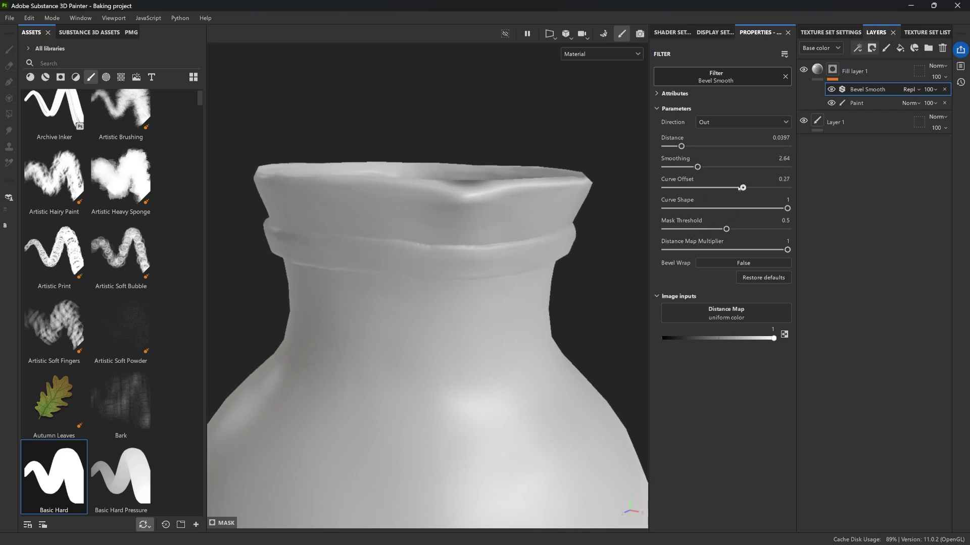
pyautogui.moveTo(718, 188); pyautogui.dragTo(723, 187)
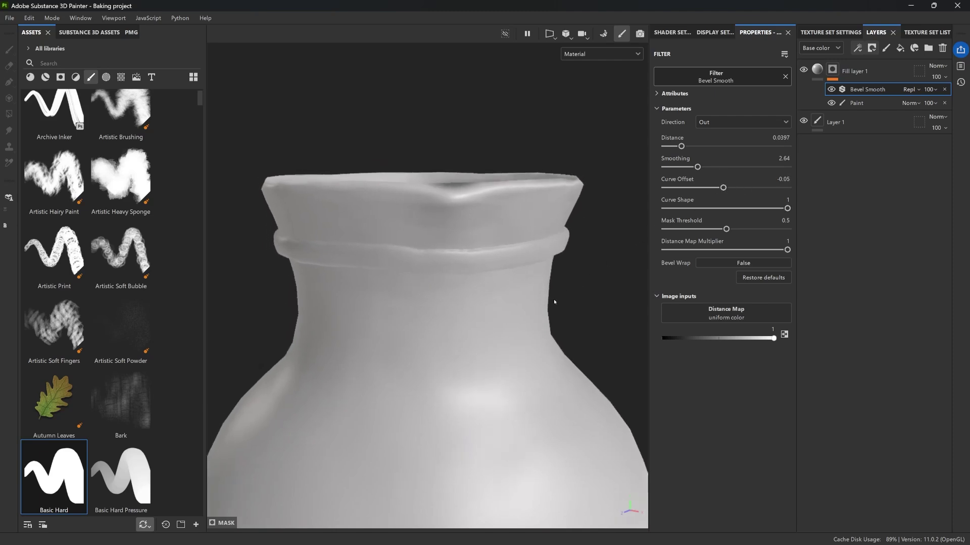
# Select the mask's paint effect and assign the Celtic Circle Crossed Corners alpha to the path's brush
pyautogui.moveTo(552, 299)
pyautogui.keyDown('shift'); pyautogui.mouseDown(button='right')
pyautogui.moveTo(569, 299)
pyautogui.moveTo(418, 334)
pyautogui.moveTo(432, 329)
pyautogui.mouseUp(button='right'); pyautogui.keyUp('shift')
pyautogui.click(856, 103)
pyautogui.scroll(-5, 723, 198)
pyautogui.scroll(-1, 724, 198)
pyautogui.click(106, 77)
pyautogui.scroll(-5, 146, 137)
pyautogui.scroll(-15, 146, 137)
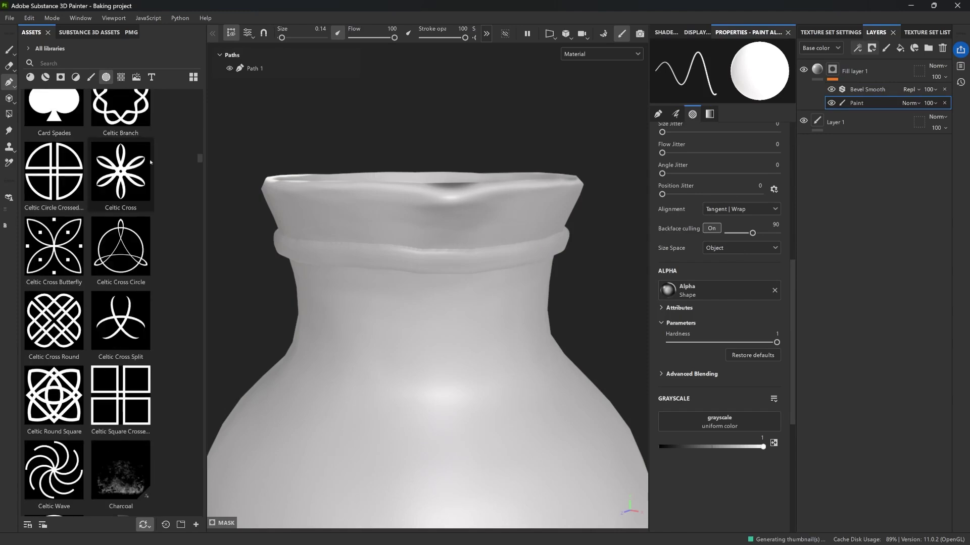
pyautogui.moveTo(63, 172); pyautogui.dragTo(743, 286)
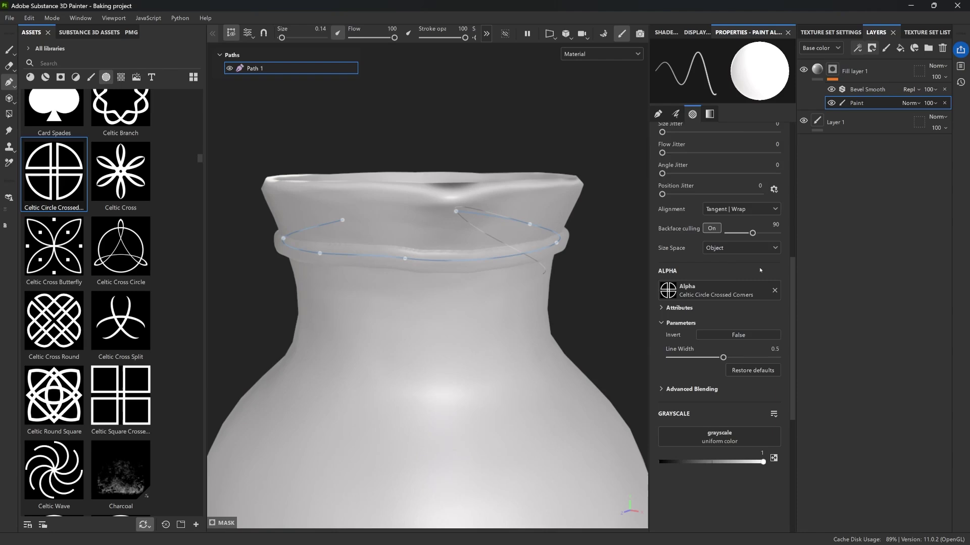
# Set the path brush's size to 2.62 and its spacing to 64 for the Celtic pattern
pyautogui.scroll(9, 694, 288)
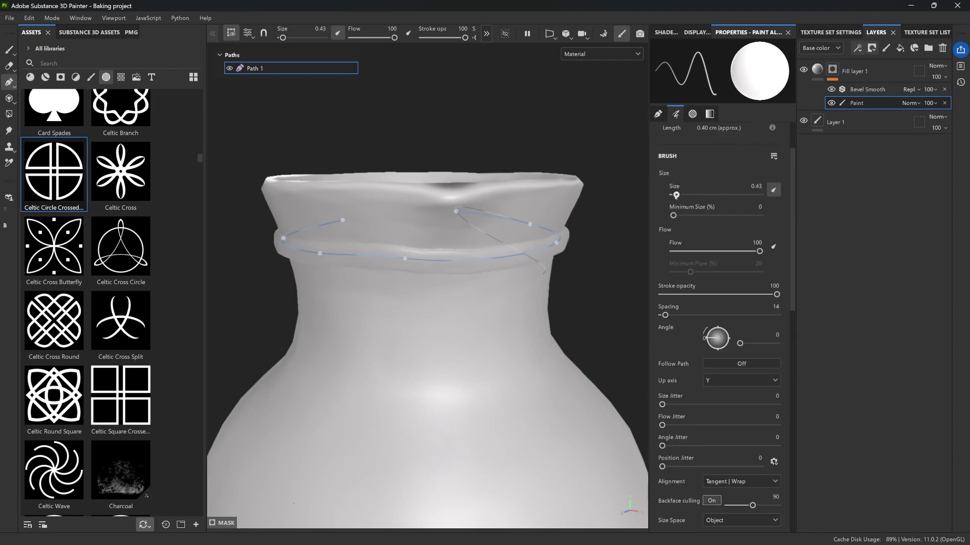
pyautogui.moveTo(676, 196); pyautogui.dragTo(677, 196)
pyautogui.moveTo(669, 317); pyautogui.dragTo(679, 316)
pyautogui.moveTo(677, 195); pyautogui.dragTo(684, 194)
# Set Bevel Smooth's distance to 0.0124 and curve offset to -0.5, and lower Fill layer 1's height to 0.1238
pyautogui.click(863, 91)
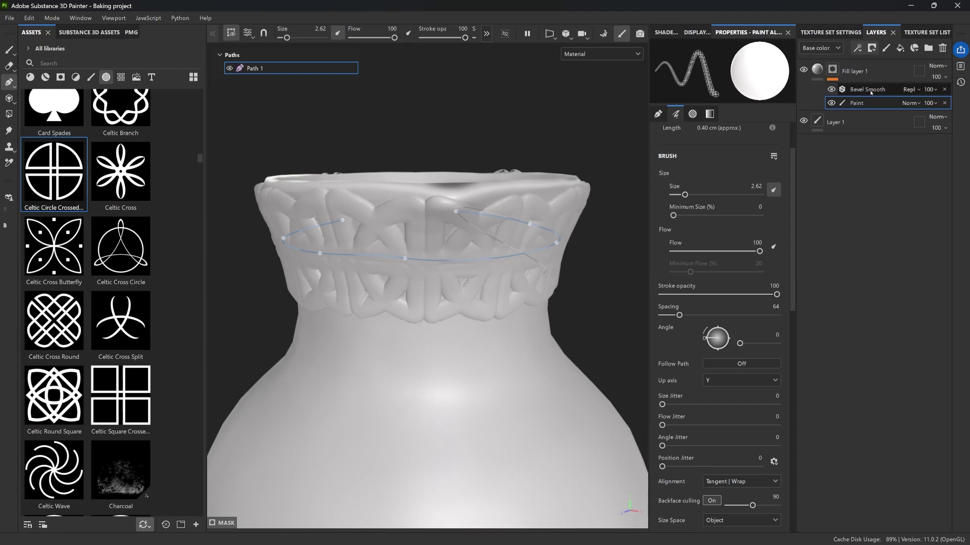
pyautogui.moveTo(675, 146); pyautogui.dragTo(667, 146)
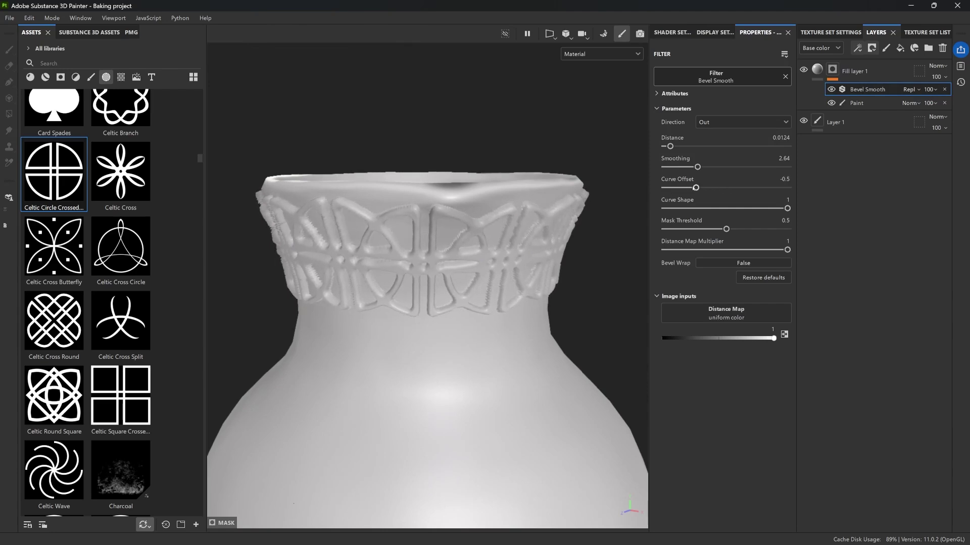
pyautogui.scroll(-5, 599, 236)
pyautogui.keyDown('alt'); pyautogui.moveTo(600, 235); pyautogui.dragTo(582, 246); pyautogui.keyUp('alt')
pyautogui.moveTo(582, 246)
pyautogui.keyDown('shift'); pyautogui.mouseDown(button='right')
pyautogui.moveTo(603, 243)
pyautogui.moveTo(571, 247)
pyautogui.mouseUp(button='right'); pyautogui.keyUp('shift')
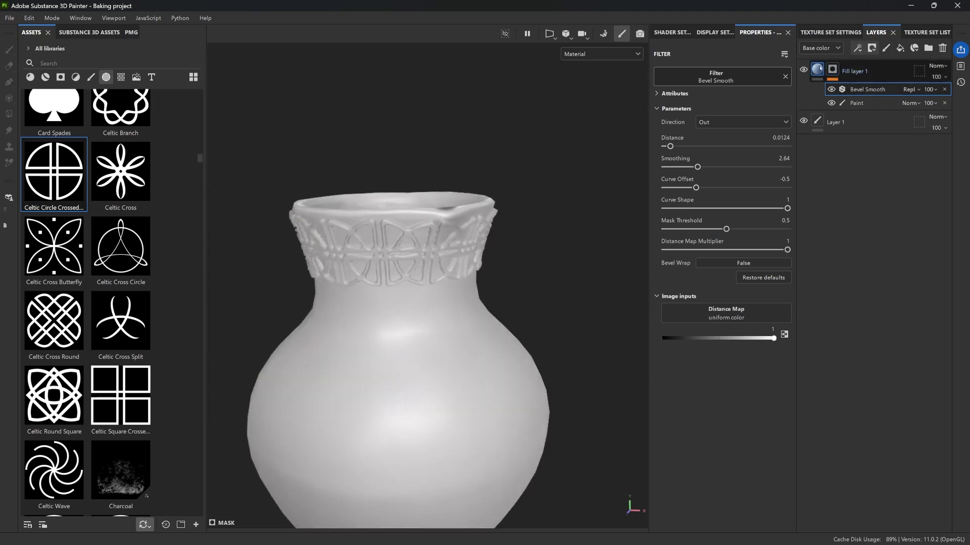
pyautogui.click(817, 69)
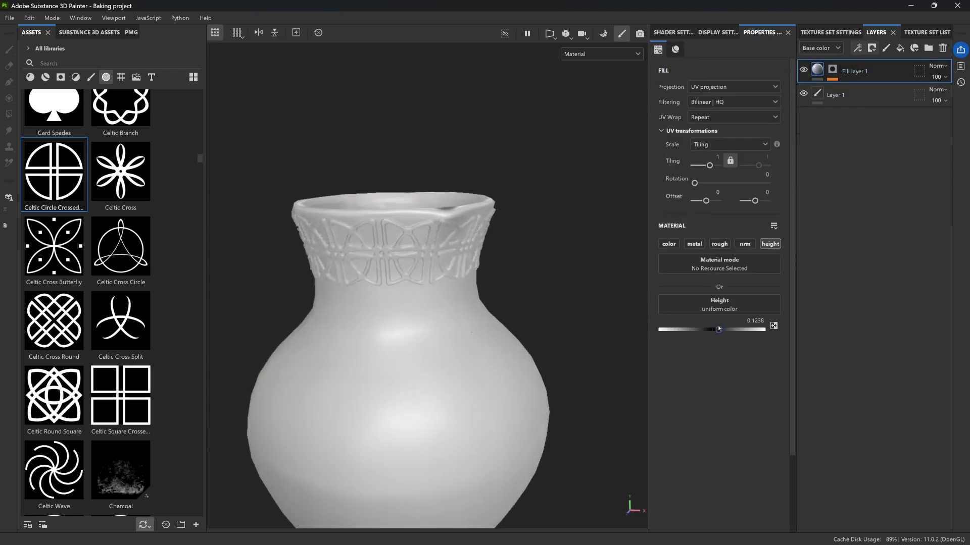
# Inspect the embossed neck pattern around the jug, leave isolation and frame the whole still-life scene
pyautogui.keyDown('alt'); pyautogui.moveTo(579, 266); pyautogui.dragTo(531, 264); pyautogui.keyUp('alt')
pyautogui.moveTo(530, 264)
pyautogui.keyDown('shift'); pyautogui.mouseDown(button='right')
pyautogui.moveTo(554, 260)
pyautogui.moveTo(531, 264)
pyautogui.mouseUp(button='right'); pyautogui.keyUp('shift')
pyautogui.keyDown('alt'); pyautogui.moveTo(531, 264); pyautogui.dragTo(532, 268); pyautogui.keyUp('alt')
pyautogui.keyDown('alt'); pyautogui.moveTo(532, 268); pyautogui.dragTo(578, 255, button='right'); pyautogui.keyUp('alt')
pyautogui.keyDown('alt'); pyautogui.moveTo(574, 249); pyautogui.dragTo(578, 256); pyautogui.keyUp('alt')
pyautogui.scroll(-2, 579, 257)
pyautogui.hotkey('alt', 'q')
pyautogui.keyDown('alt'); pyautogui.moveTo(578, 256); pyautogui.dragTo(530, 379, button='right'); pyautogui.keyUp('alt')
pyautogui.keyDown('alt'); pyautogui.moveTo(531, 379); pyautogui.dragTo(529, 343, button='middle'); pyautogui.keyUp('alt')
pyautogui.keyDown('alt'); pyautogui.moveTo(529, 343); pyautogui.dragTo(549, 347); pyautogui.keyUp('alt')
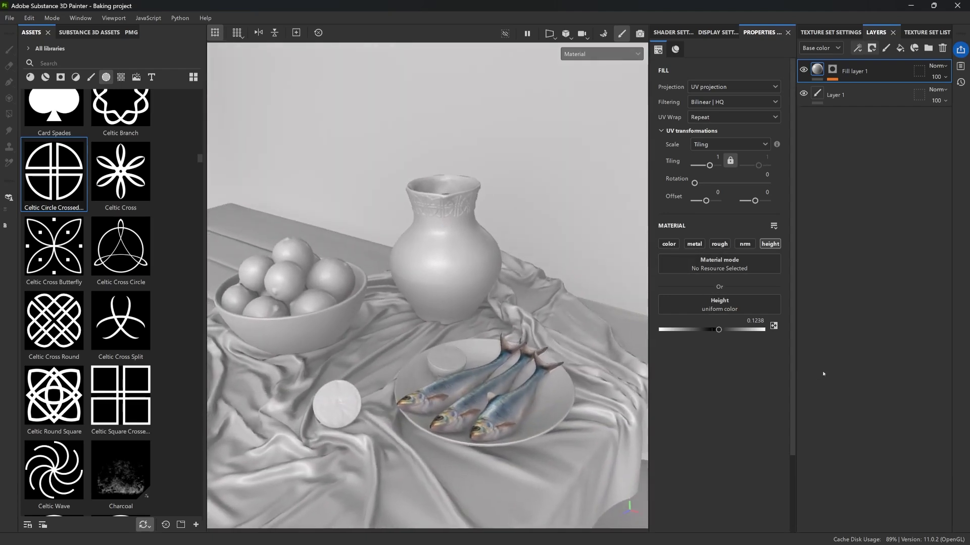